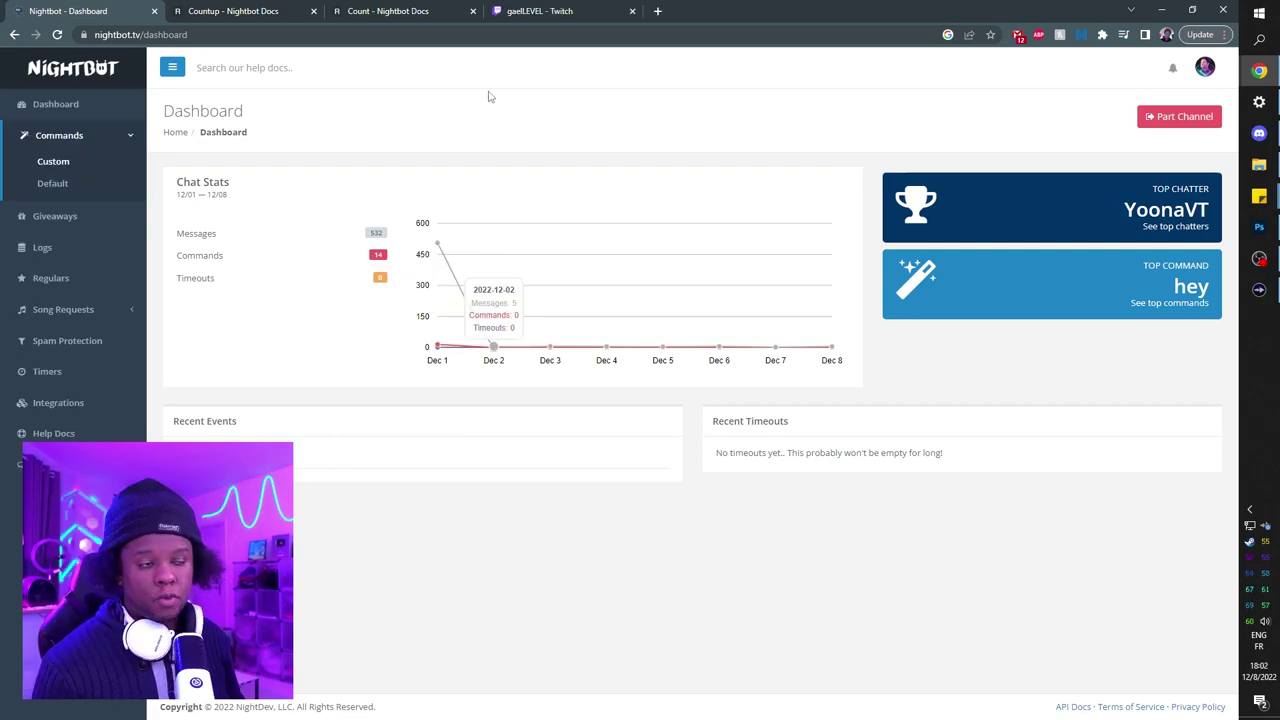
- Switch from the Nightbot dashboard to the Twitch channel tab with its stream chat
{"action": "left_click", "coordinate": [542, 14]}
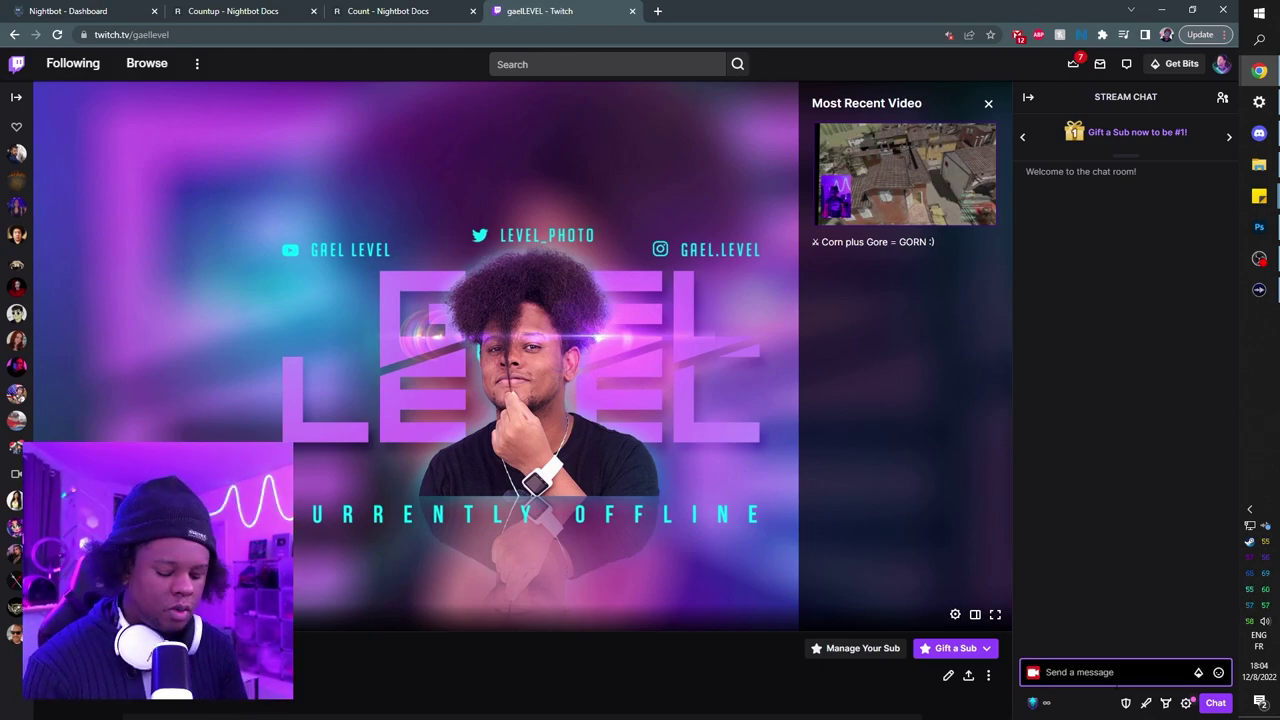
- Post '!commands add !RIP <streamer name> has died $(count) times' in chat, fixing the typo
{"action": "type", "text": "!commands add "}
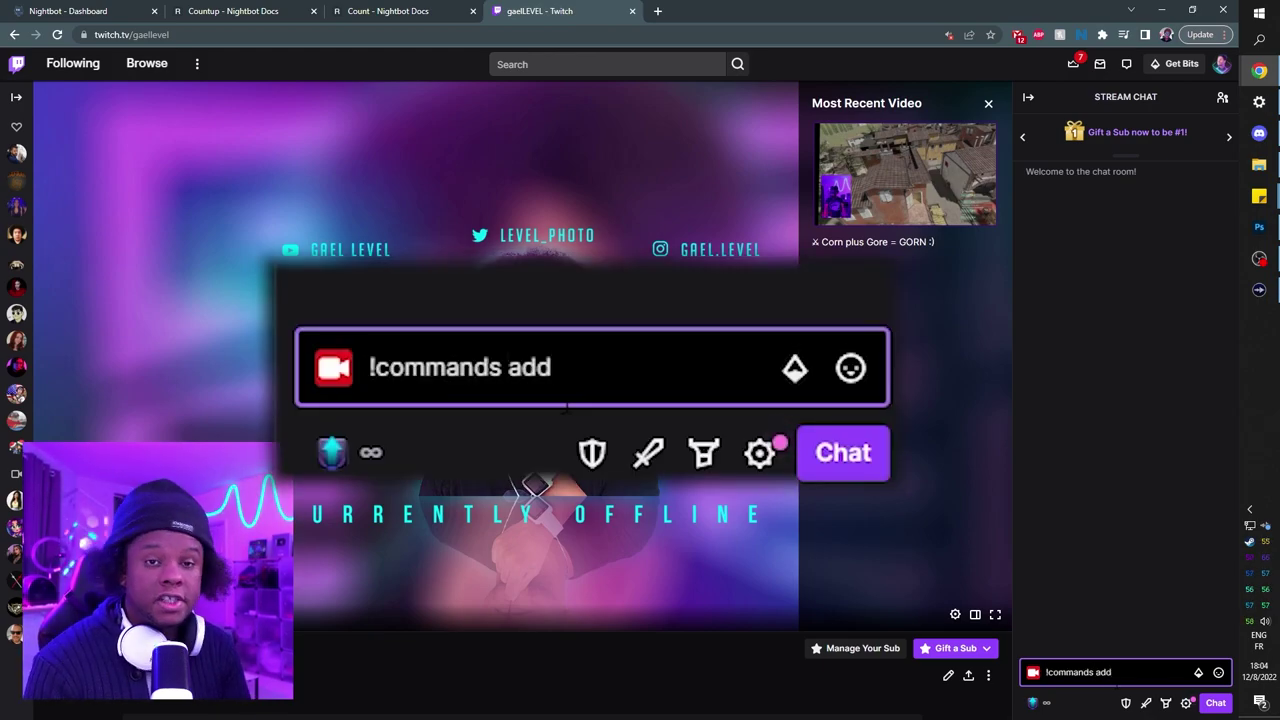
{"action": "type", "text": "!"}
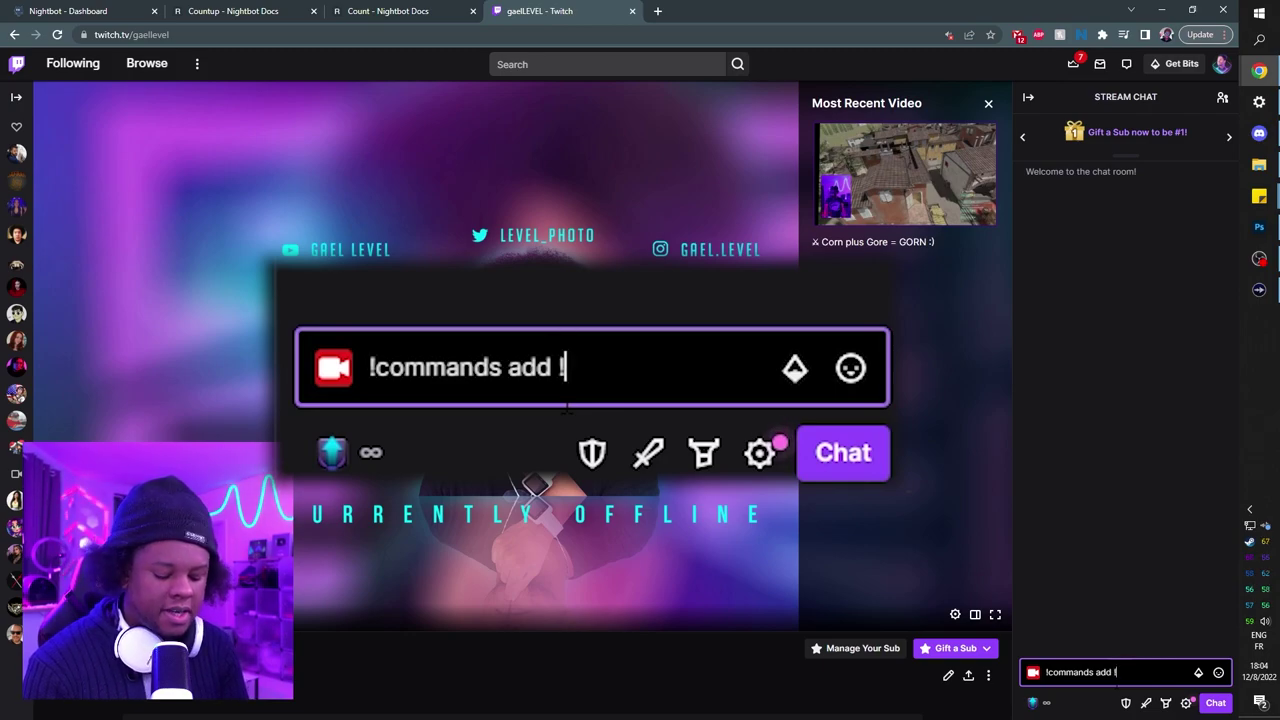
{"action": "type", "text": "RIP"}
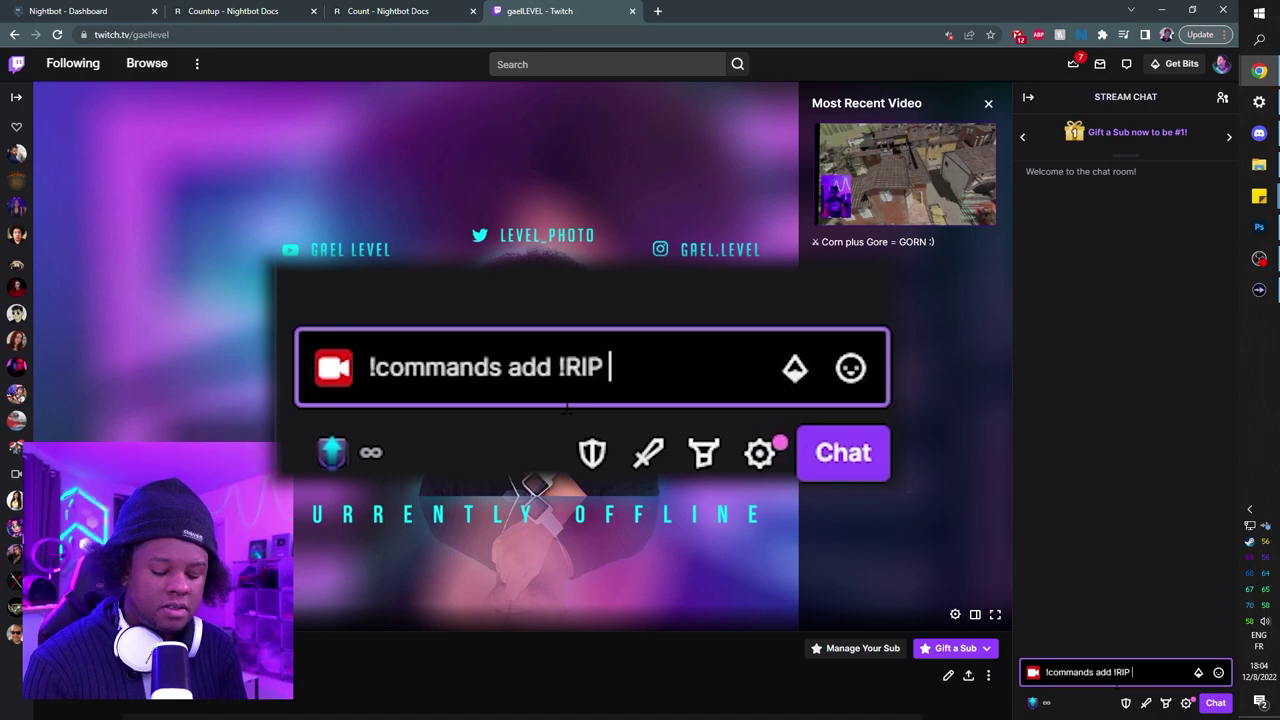
{"action": "type", "text": " Gael ha"}
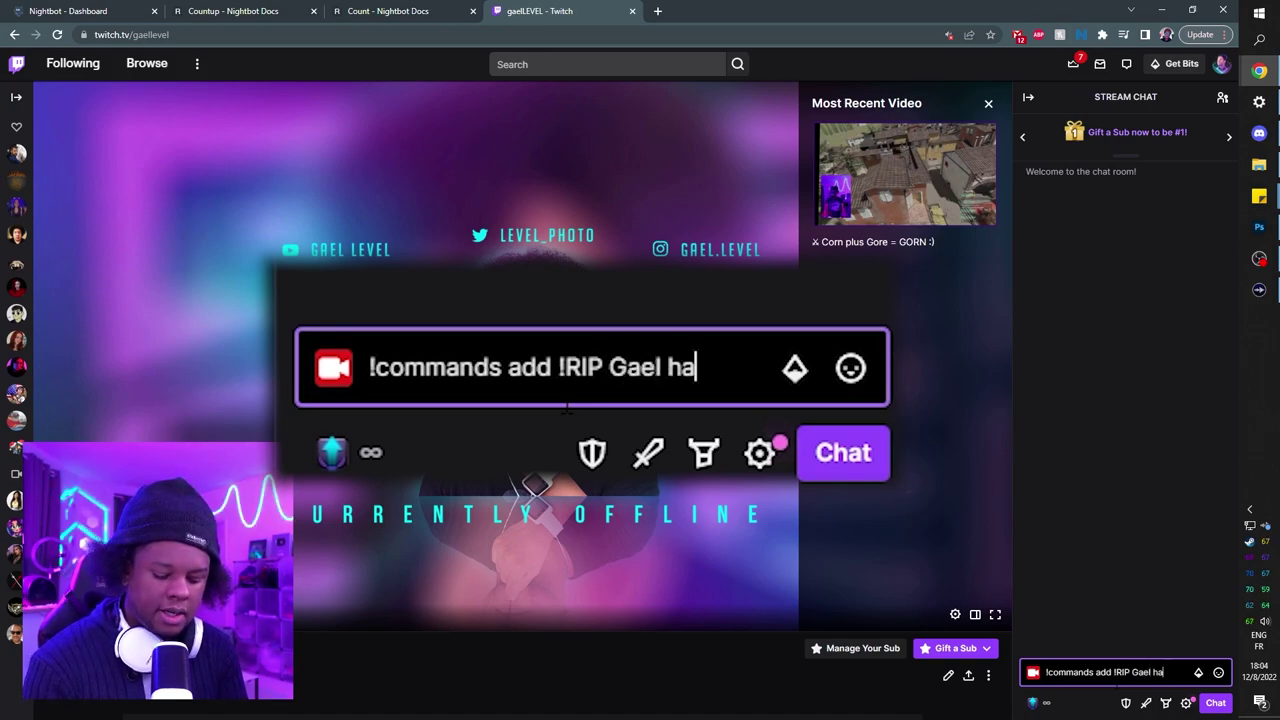
{"action": "type", "text": "s died"}
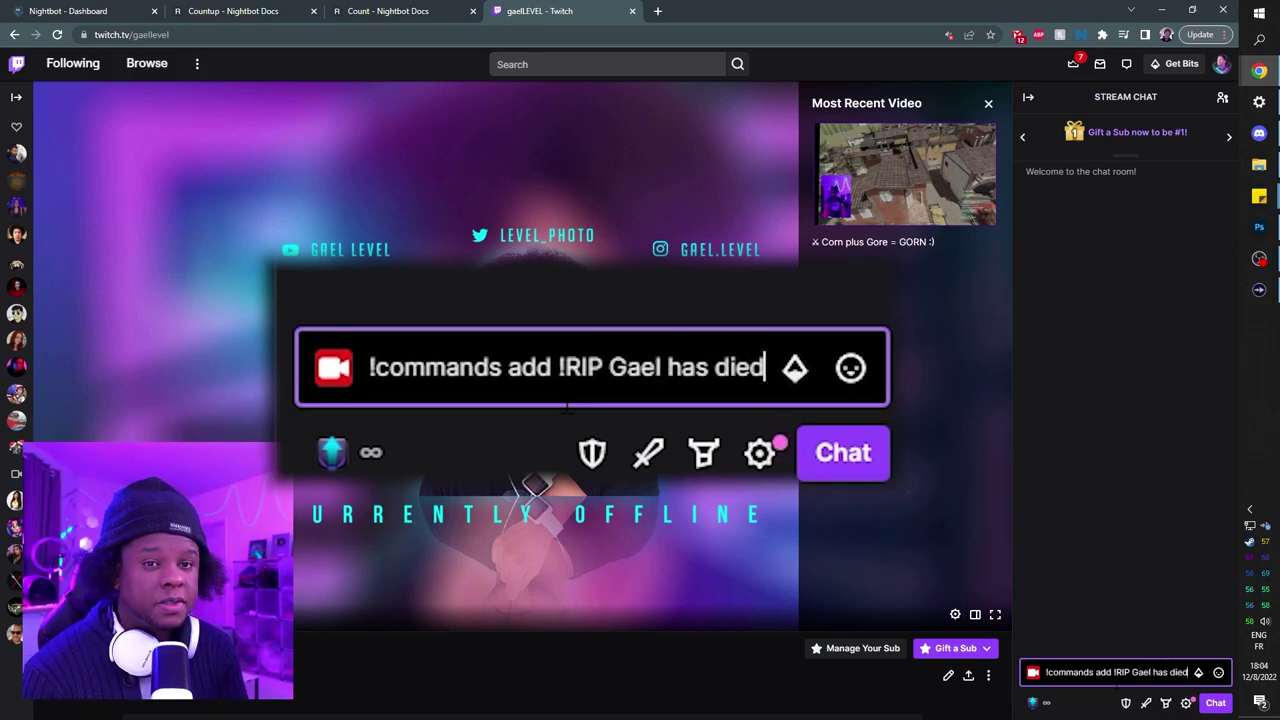
{"action": "type", "text": " $"}
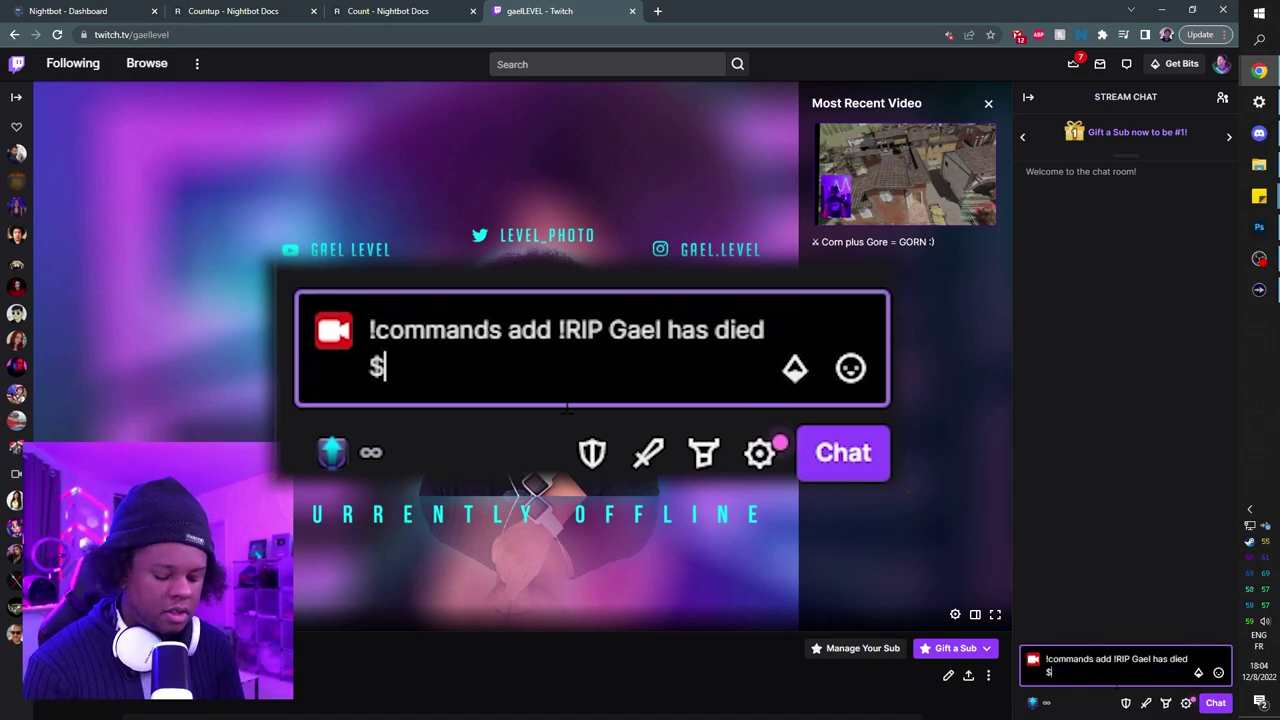
{"action": "type", "text": "(counbt"}
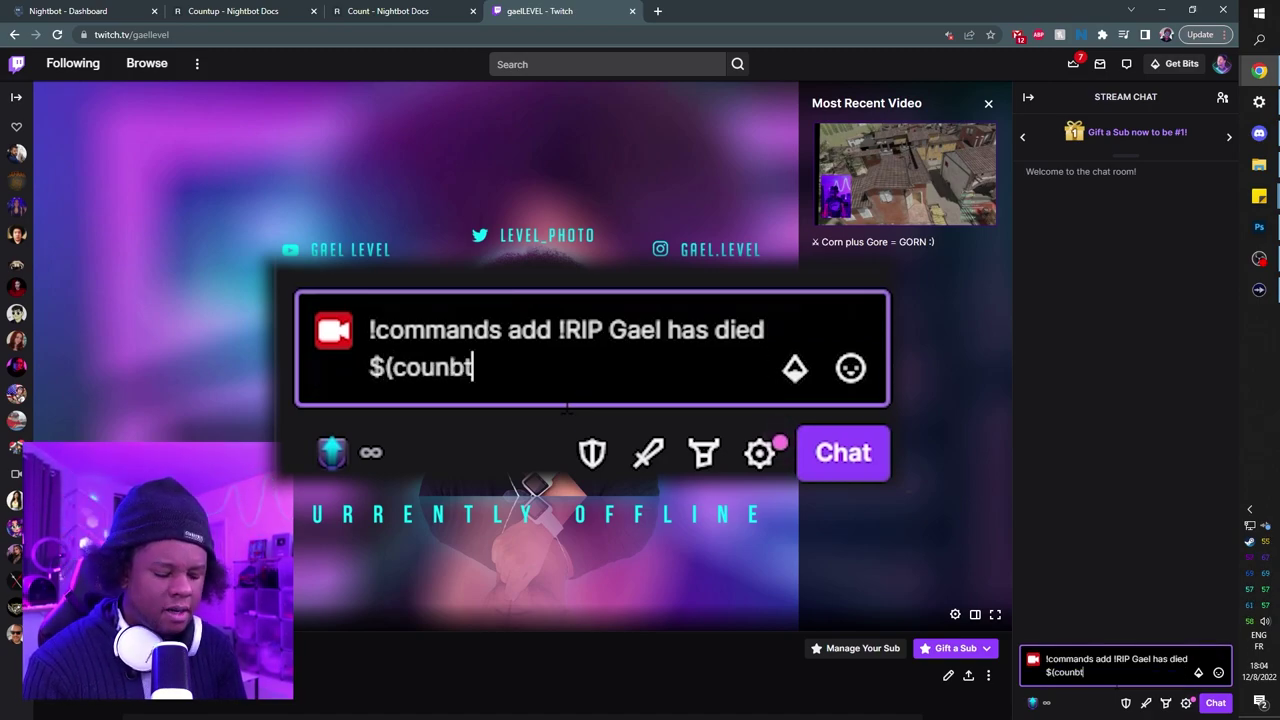
{"action": "key", "text": "BackSpace"}
{"action": "key", "text": "BackSpace"}
{"action": "type", "text": "t)"}
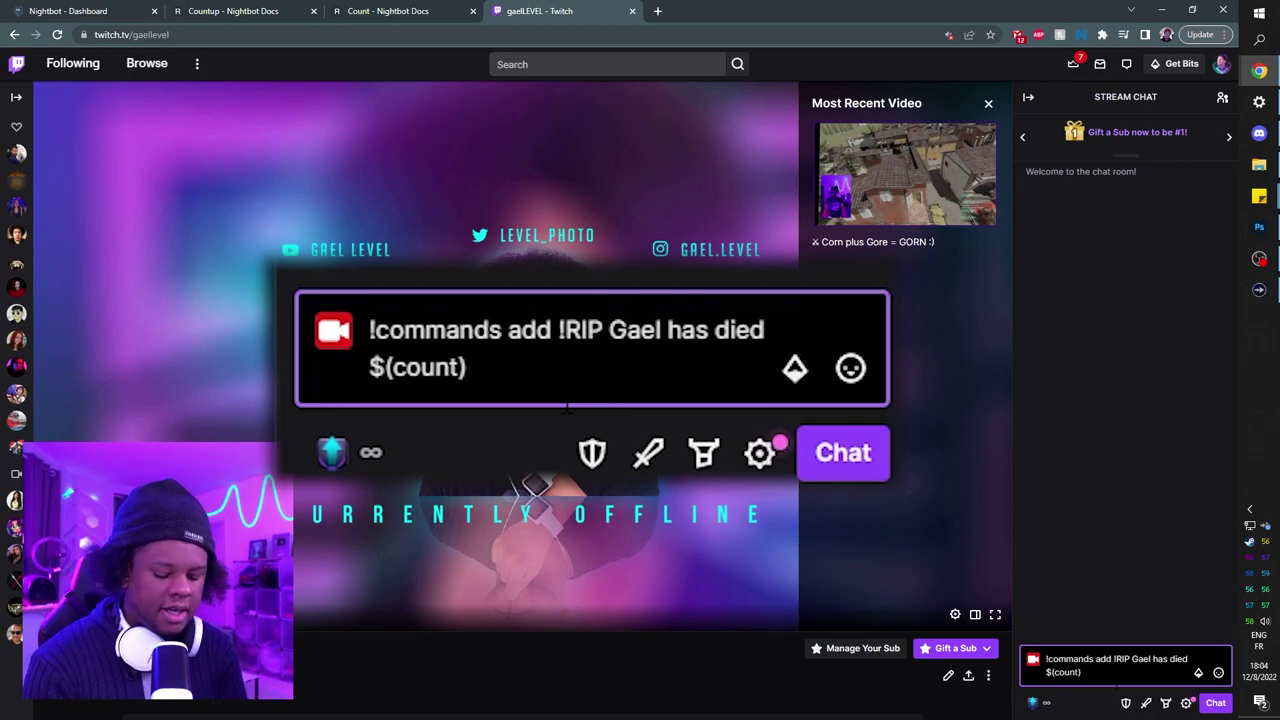
{"action": "type", "text": " times"}
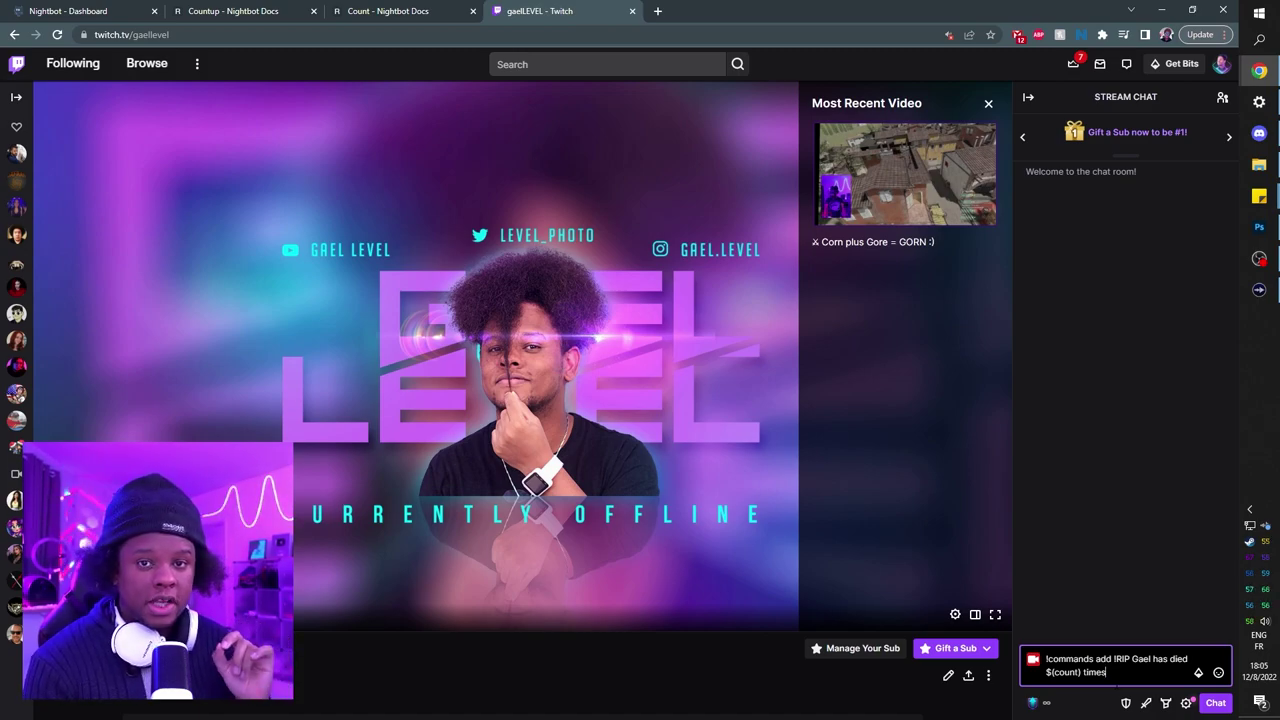
{"action": "key", "text": "Return"}
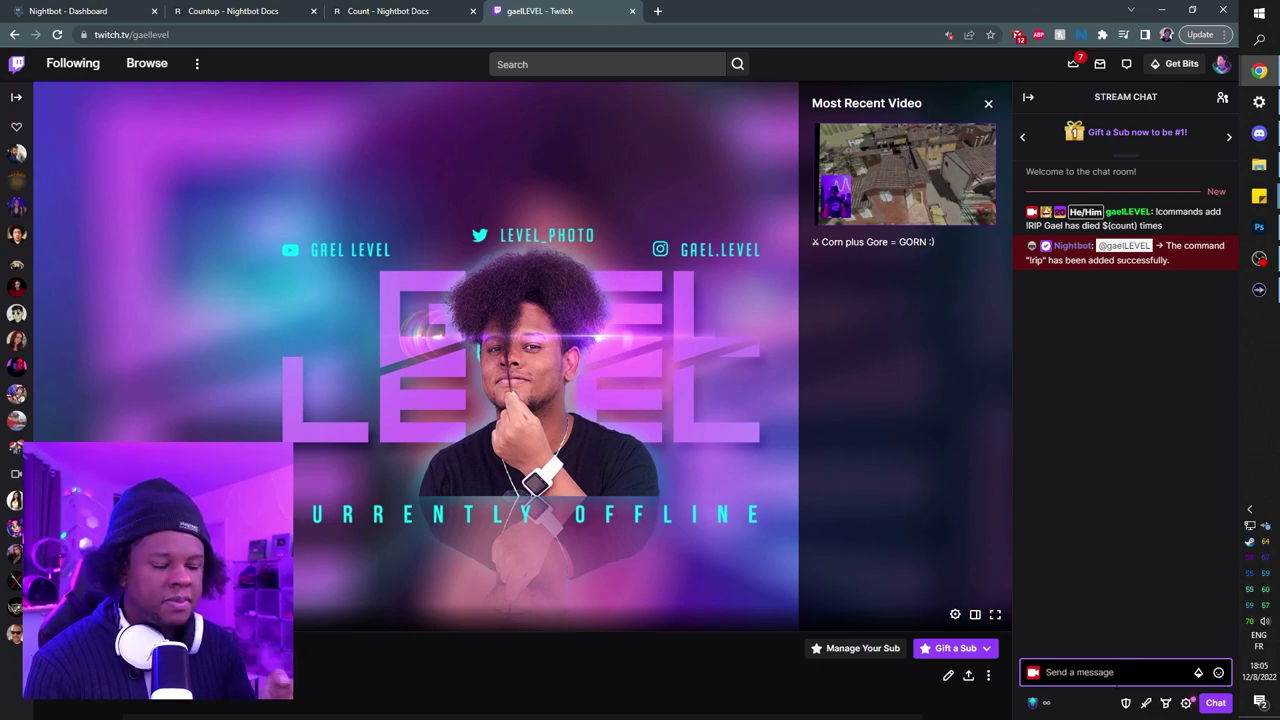
- Send !rip twice so the death count reaches 2, then return to the Nightbot dashboard
{"action": "type", "text": "!rip"}
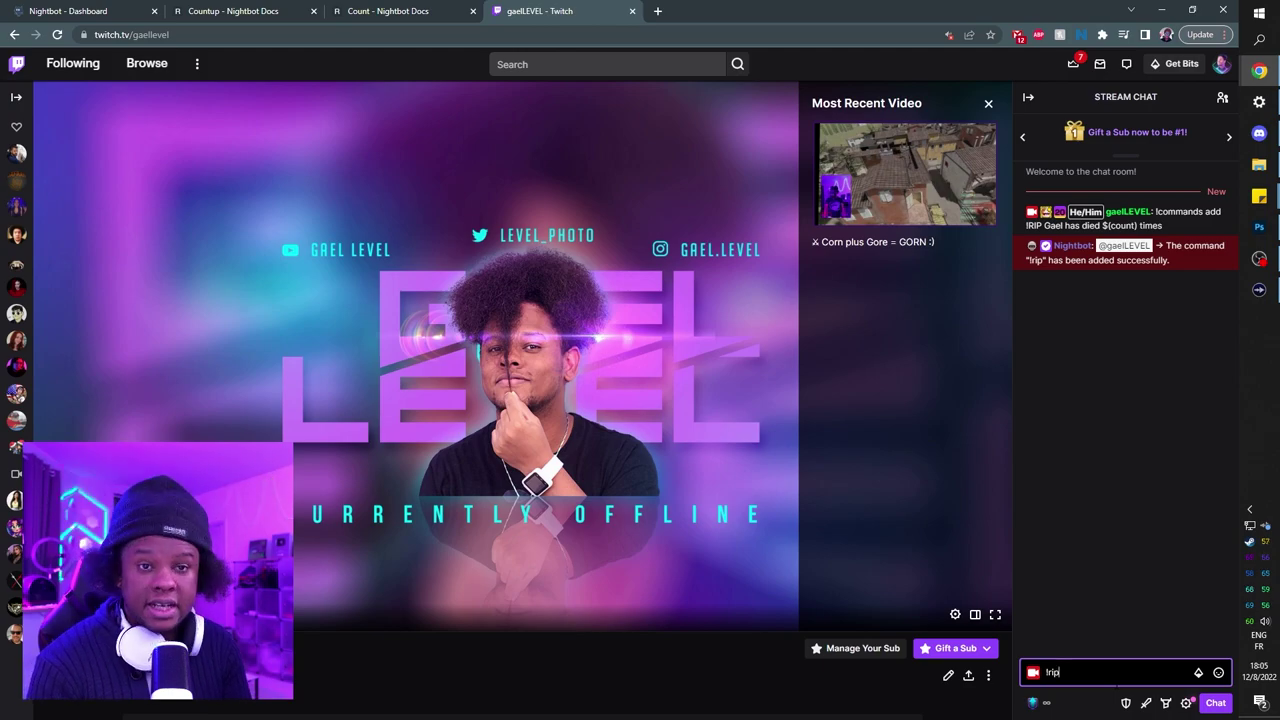
{"action": "key", "text": "Return"}
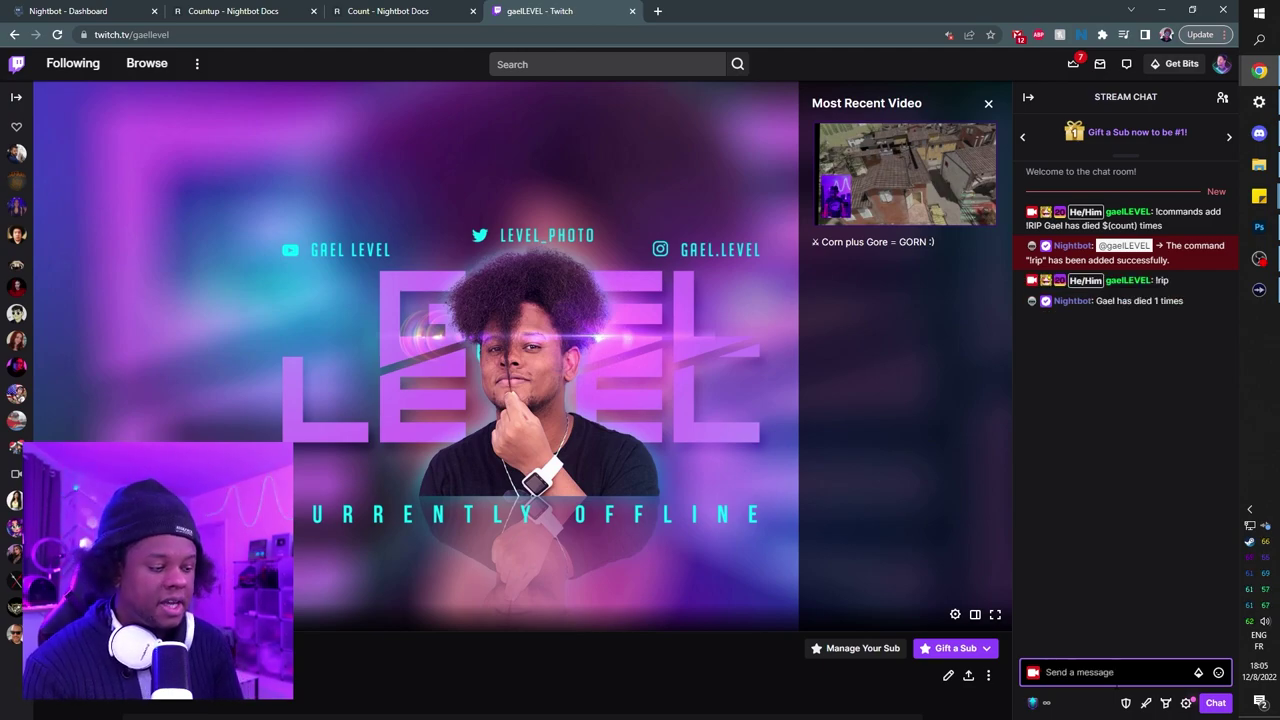
{"action": "type", "text": "!rip"}
{"action": "key", "text": "Return"}
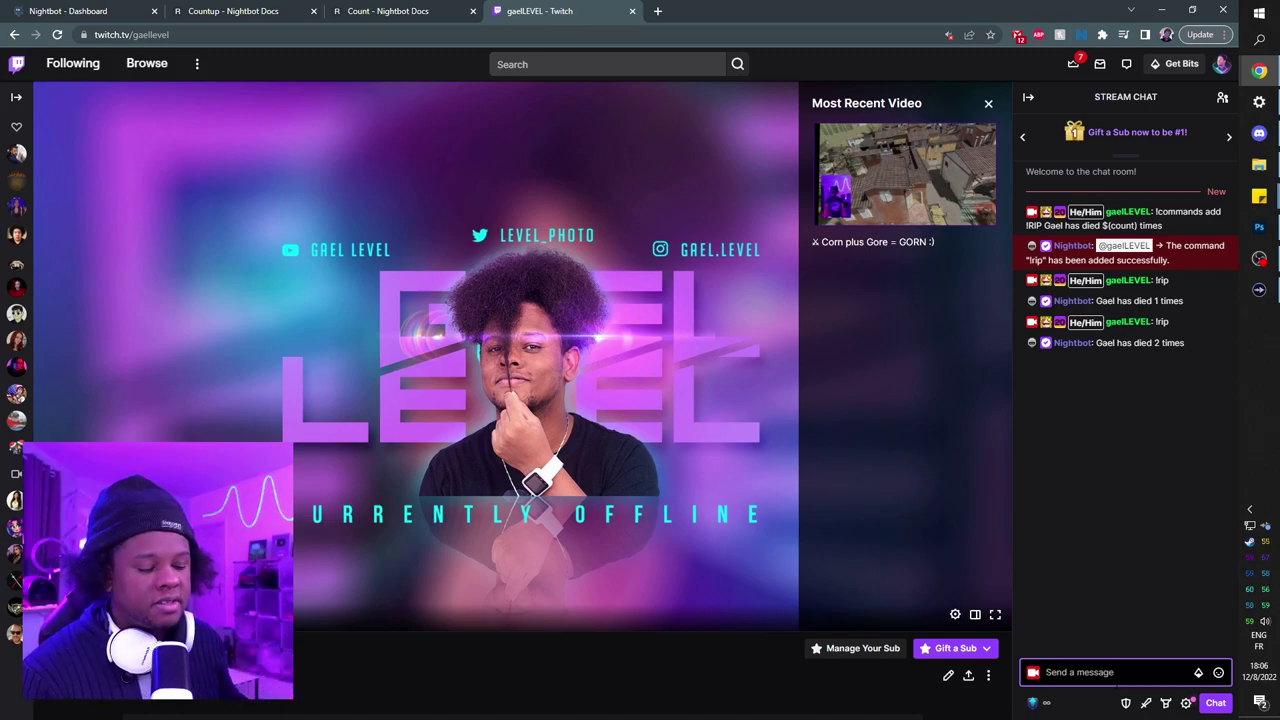
{"action": "left_click", "coordinate": [118, 16]}
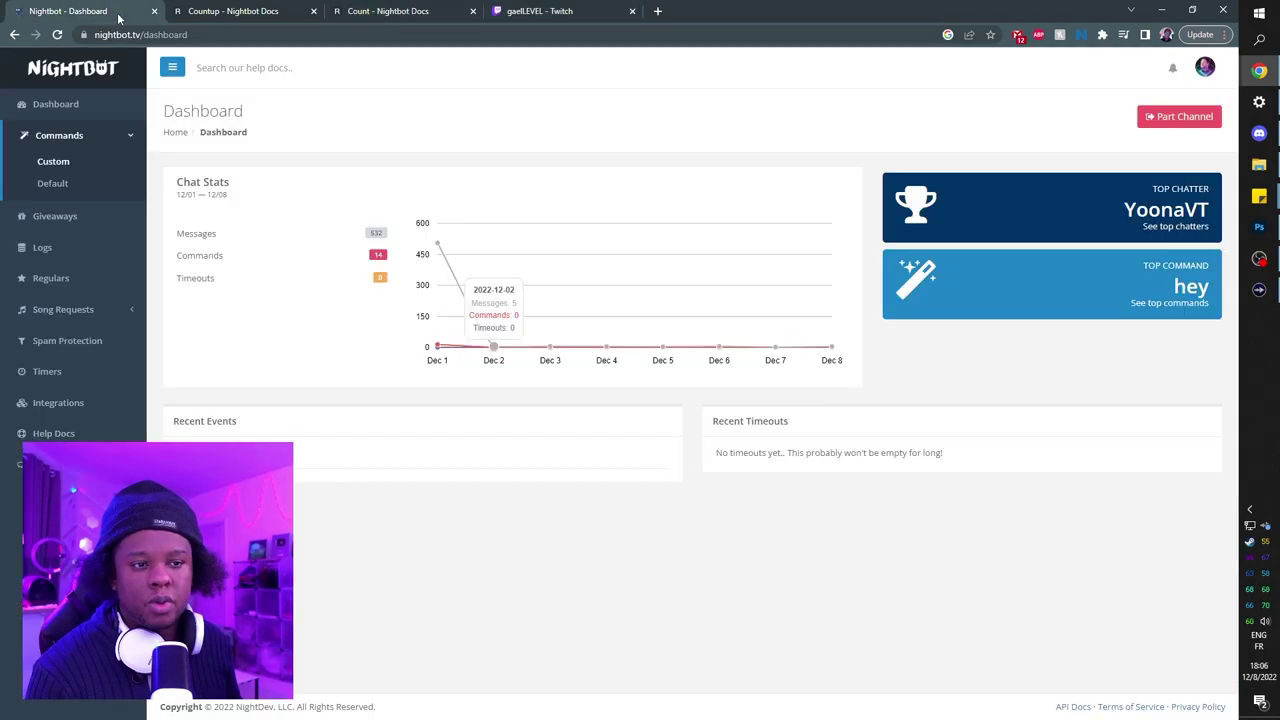
- Find !rip in the Custom commands list at 100 entries per page and open it for editing
{"action": "left_click", "coordinate": [64, 172]}
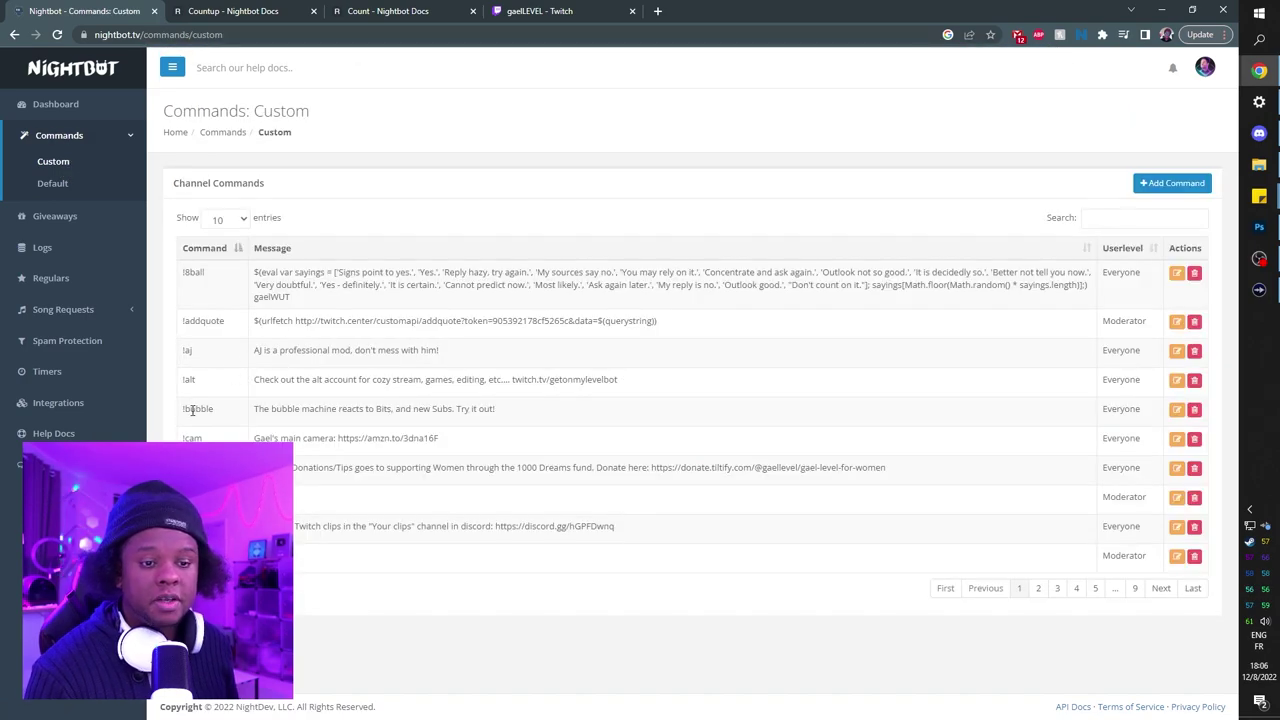
{"action": "left_click", "coordinate": [228, 219]}
{"action": "left_click", "coordinate": [220, 277]}
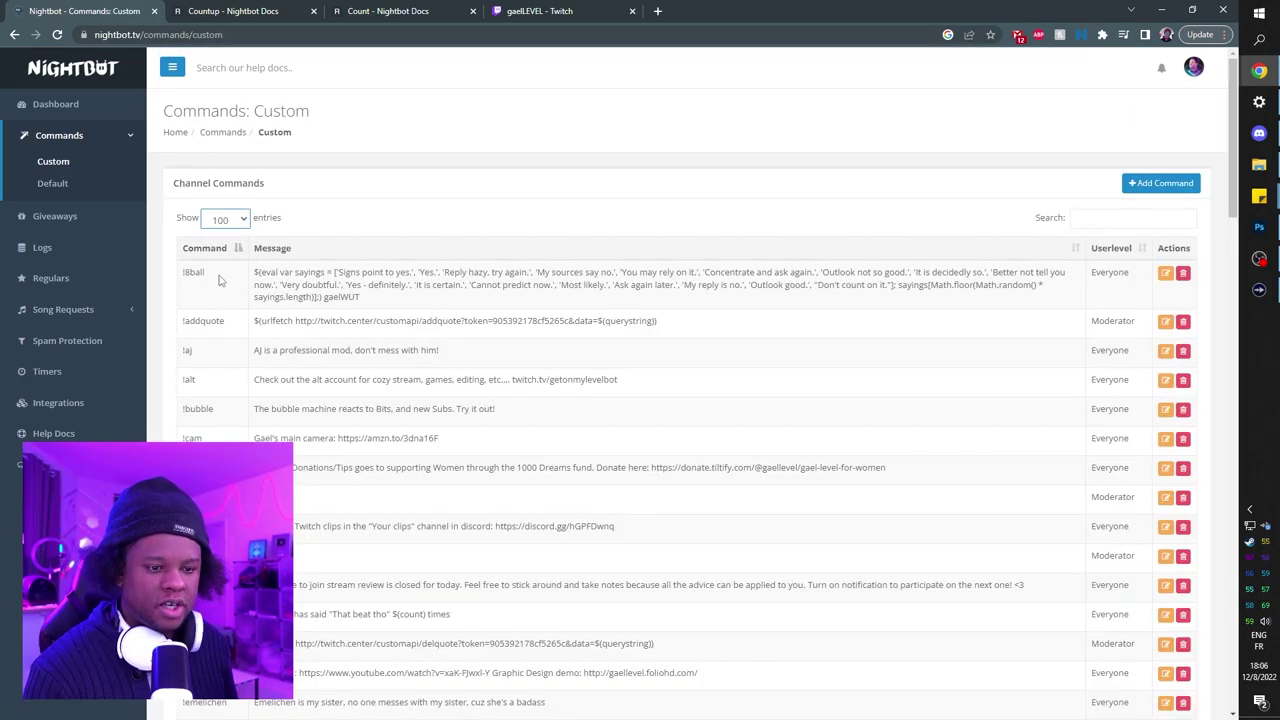
{"action": "left_click", "coordinate": [1105, 222]}
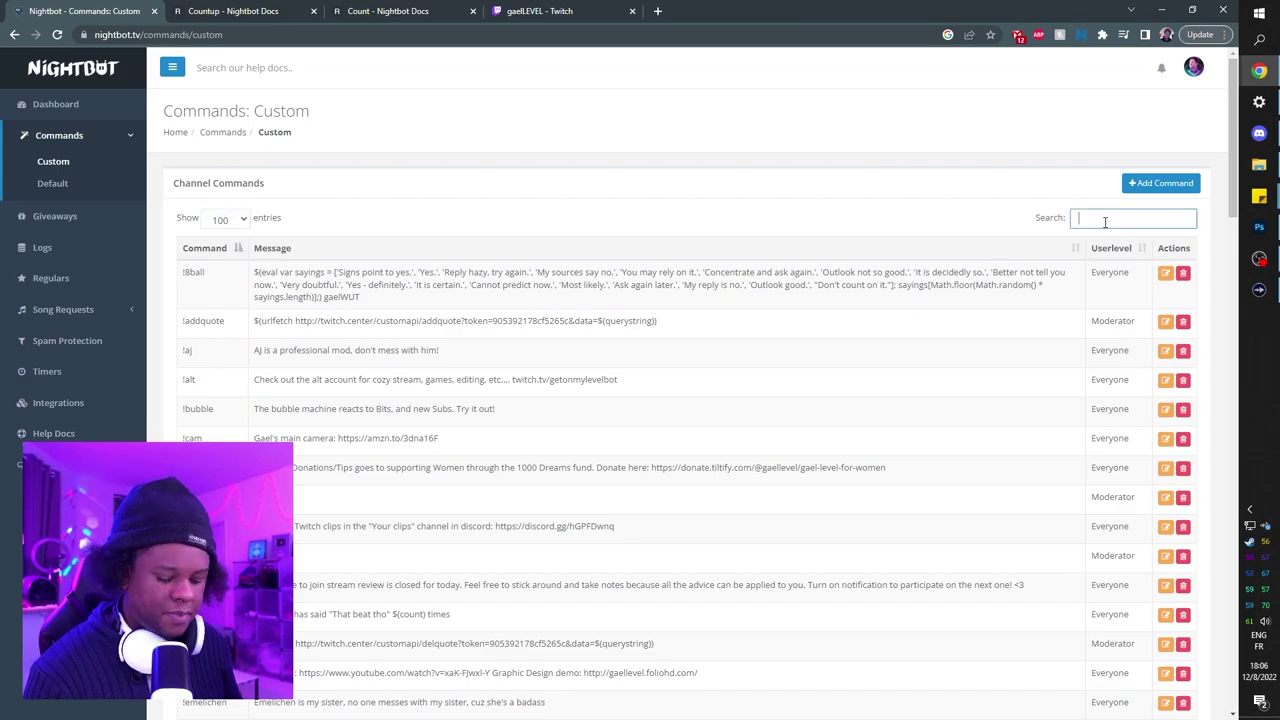
{"action": "type", "text": "!rip"}
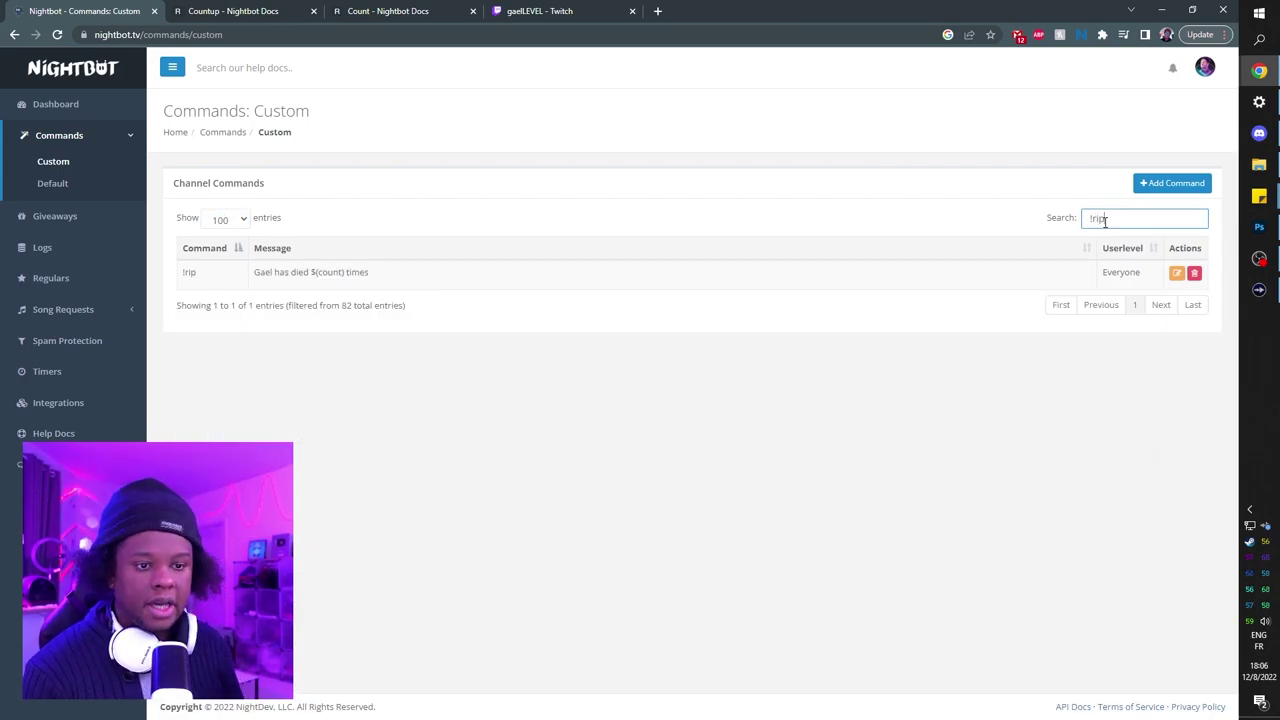
{"action": "left_click", "coordinate": [1177, 273]}
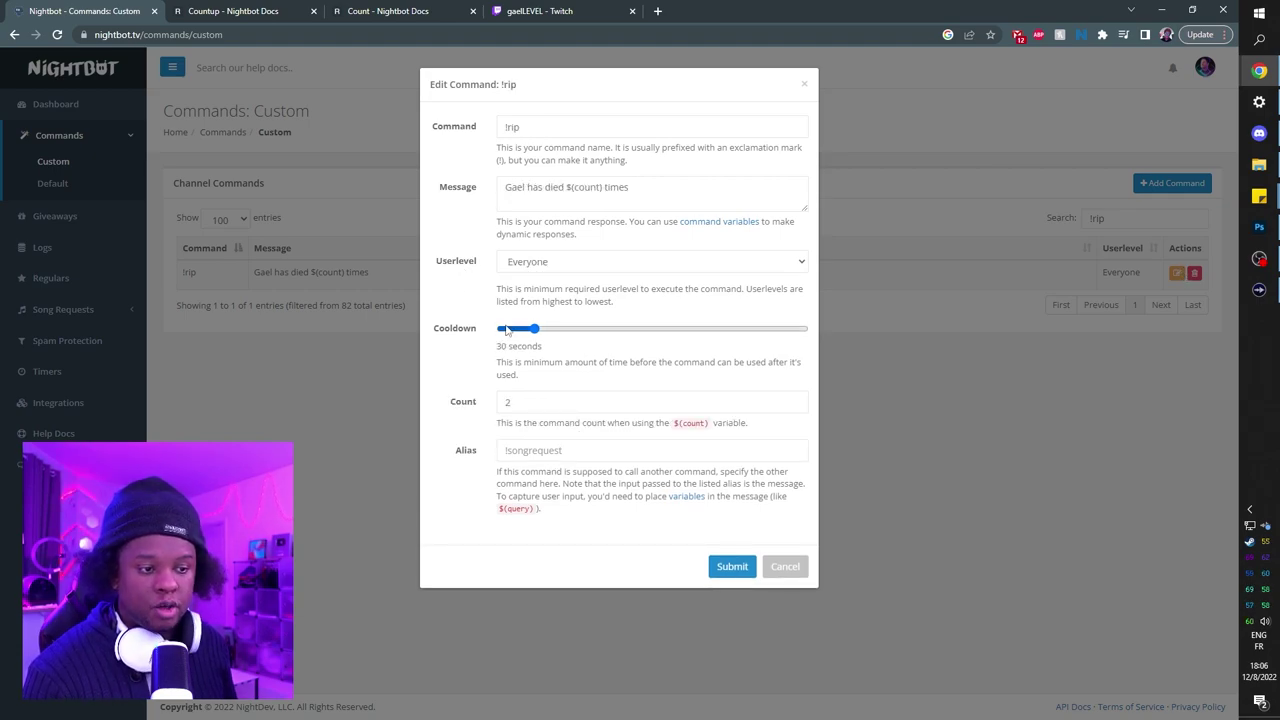
- Give !rip a 5-second cooldown and Moderator userlevel, save, and return to Twitch chat
{"action": "left_click_drag", "start_coordinate": [535, 332], "coordinate": [507, 336]}
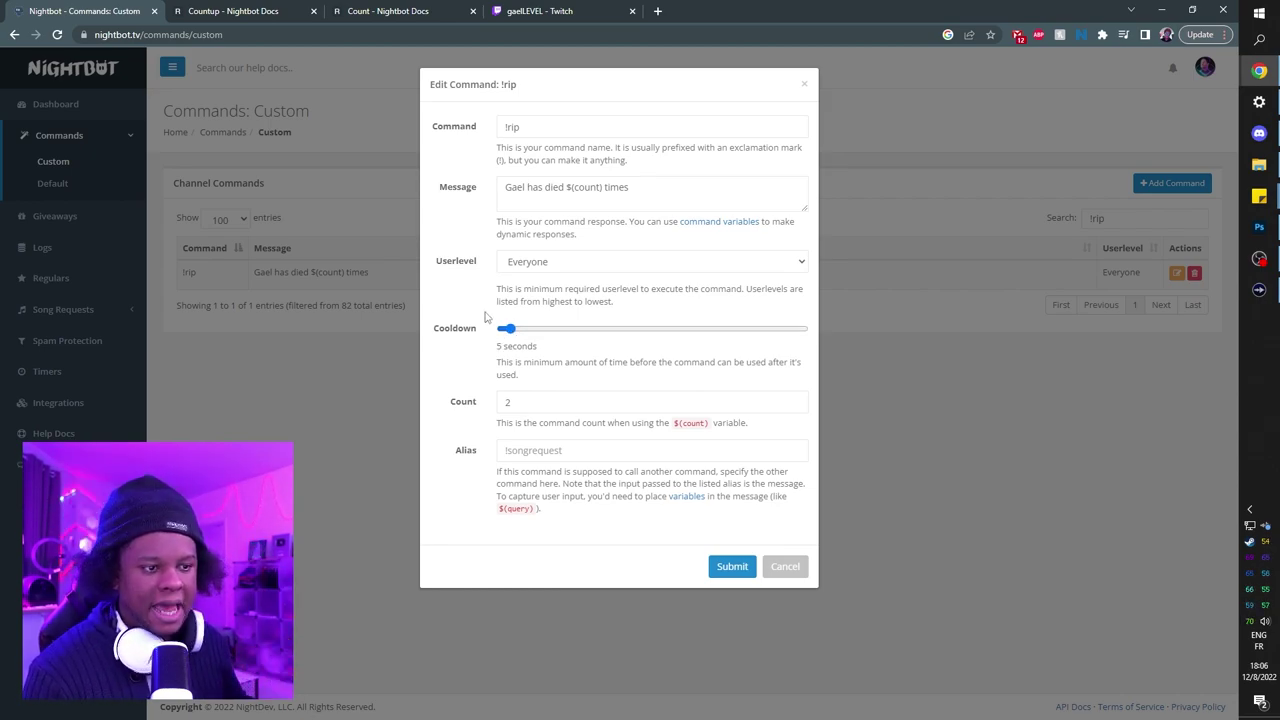
{"action": "left_click", "coordinate": [750, 266]}
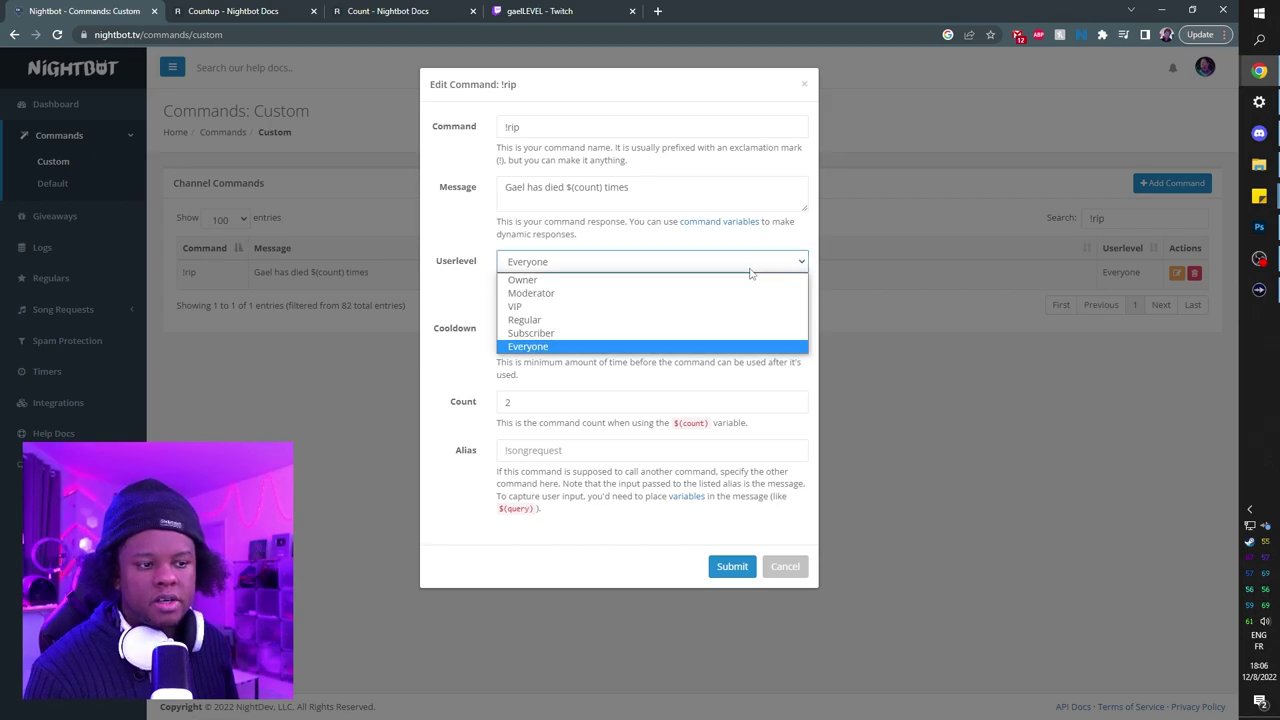
{"action": "left_click", "coordinate": [631, 293]}
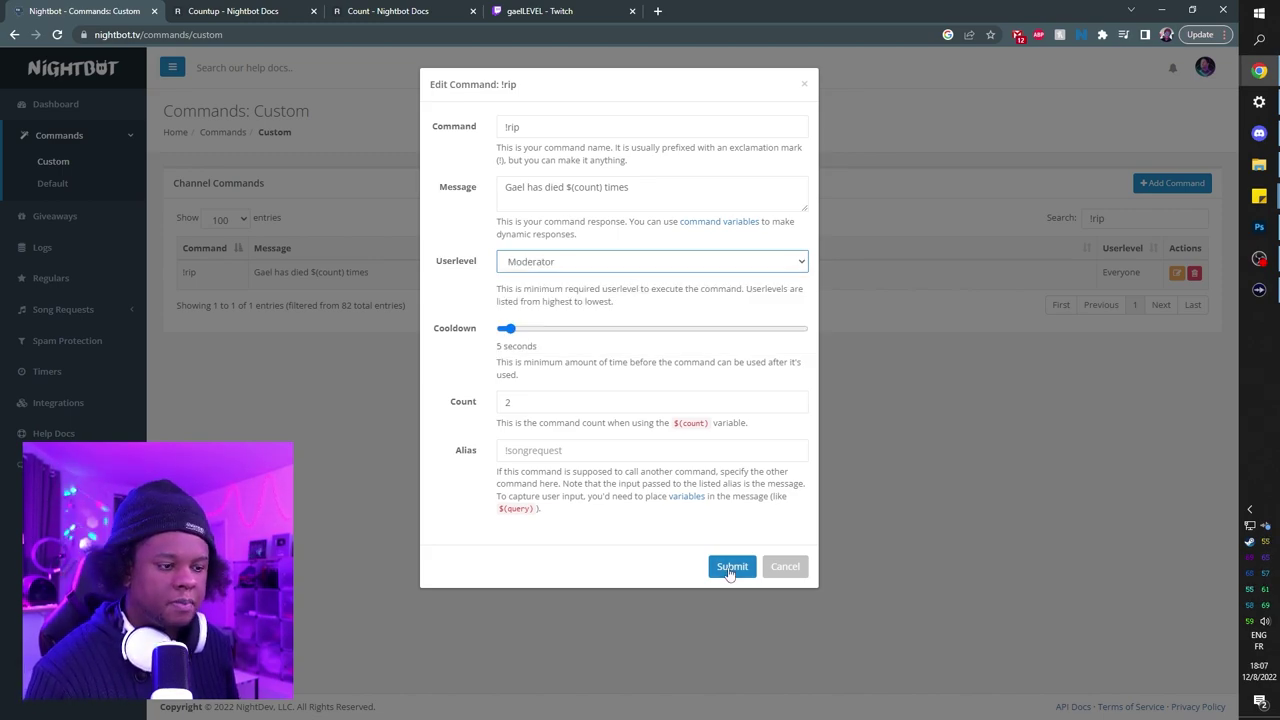
{"action": "left_click", "coordinate": [732, 566]}
{"action": "key", "text": "ctrl+4"}
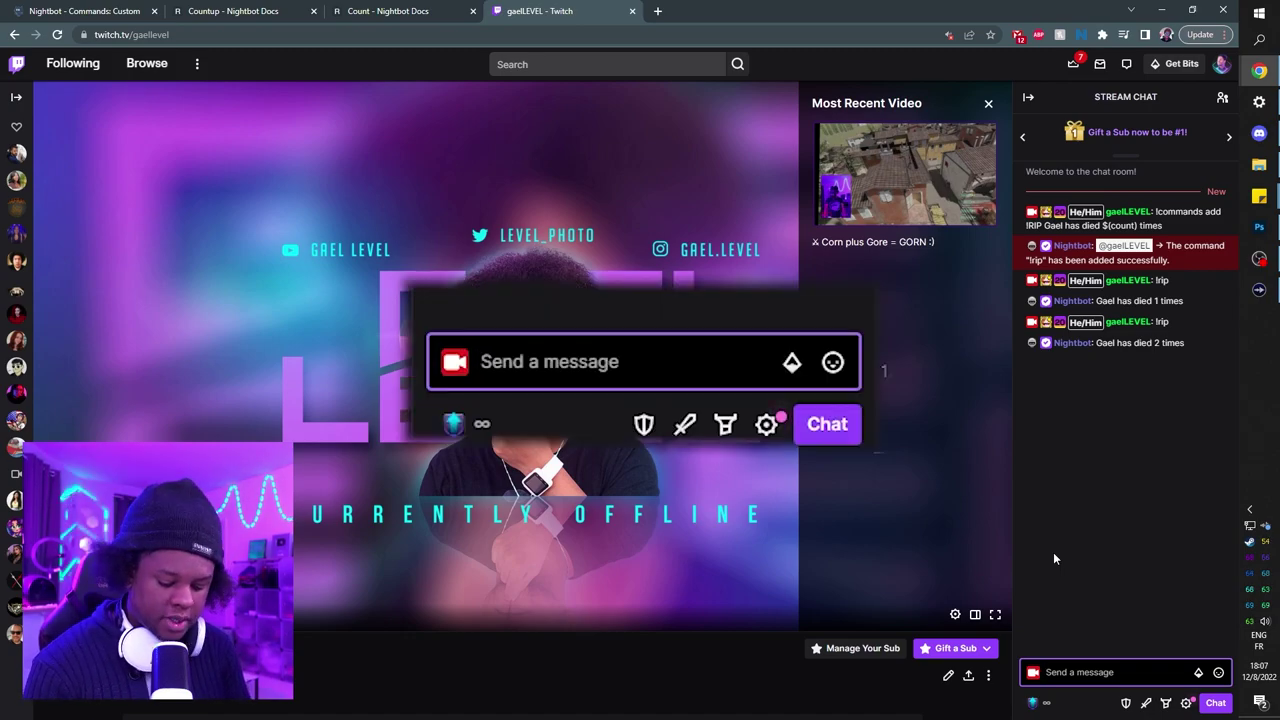
- Post '!commands add !resetdeath -a=!commands edit !rip \-c=-1' in Twitch chat
{"action": "type", "text": "!commands add "}
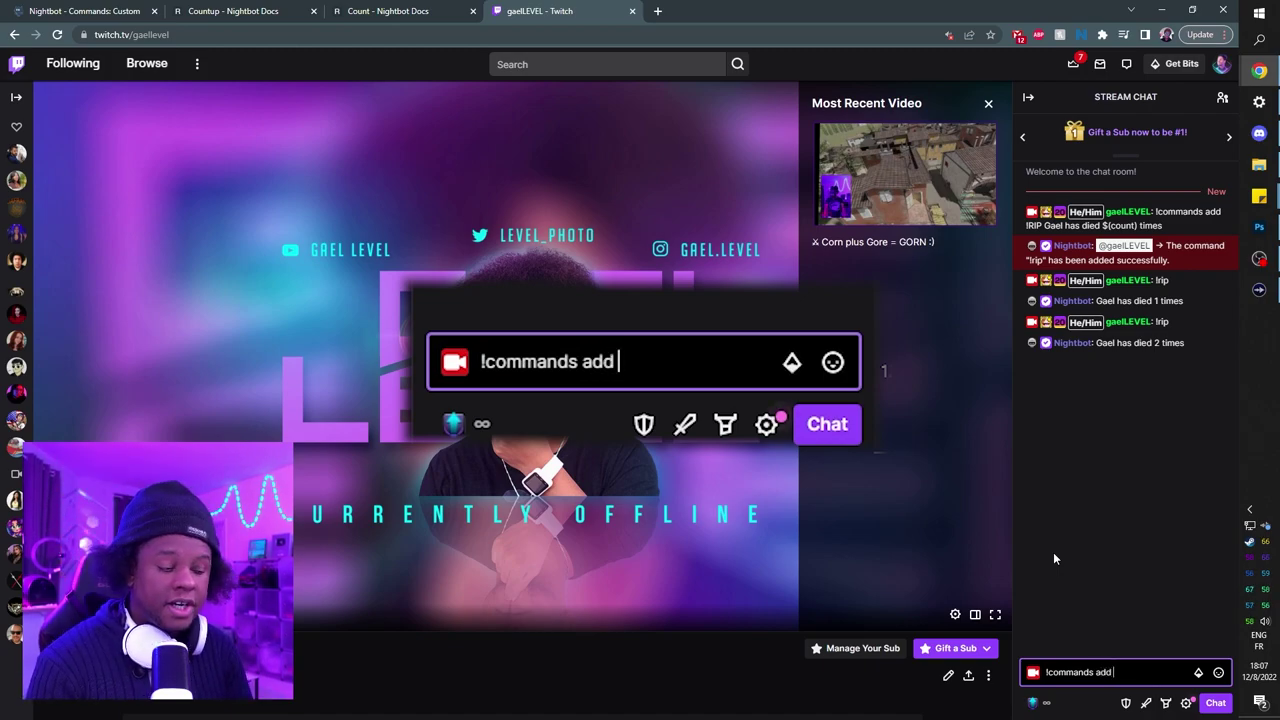
{"action": "type", "text": "!resetdeath "}
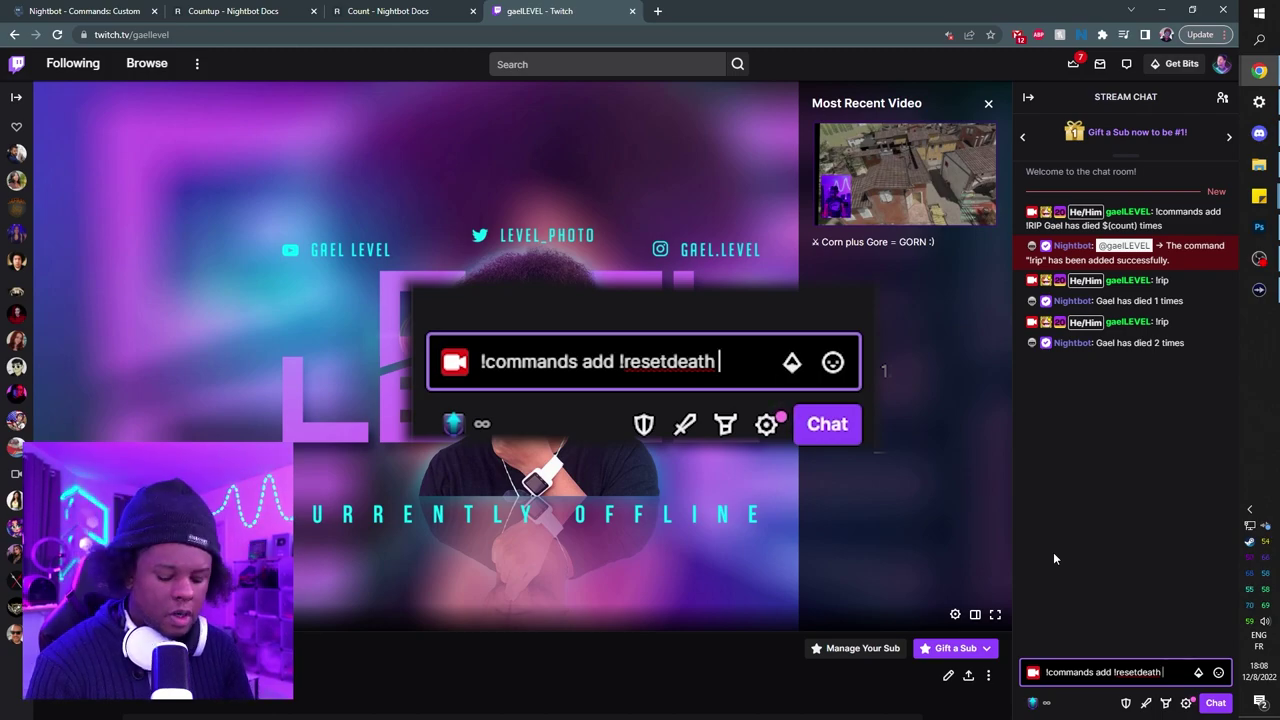
{"action": "type", "text": "-a"}
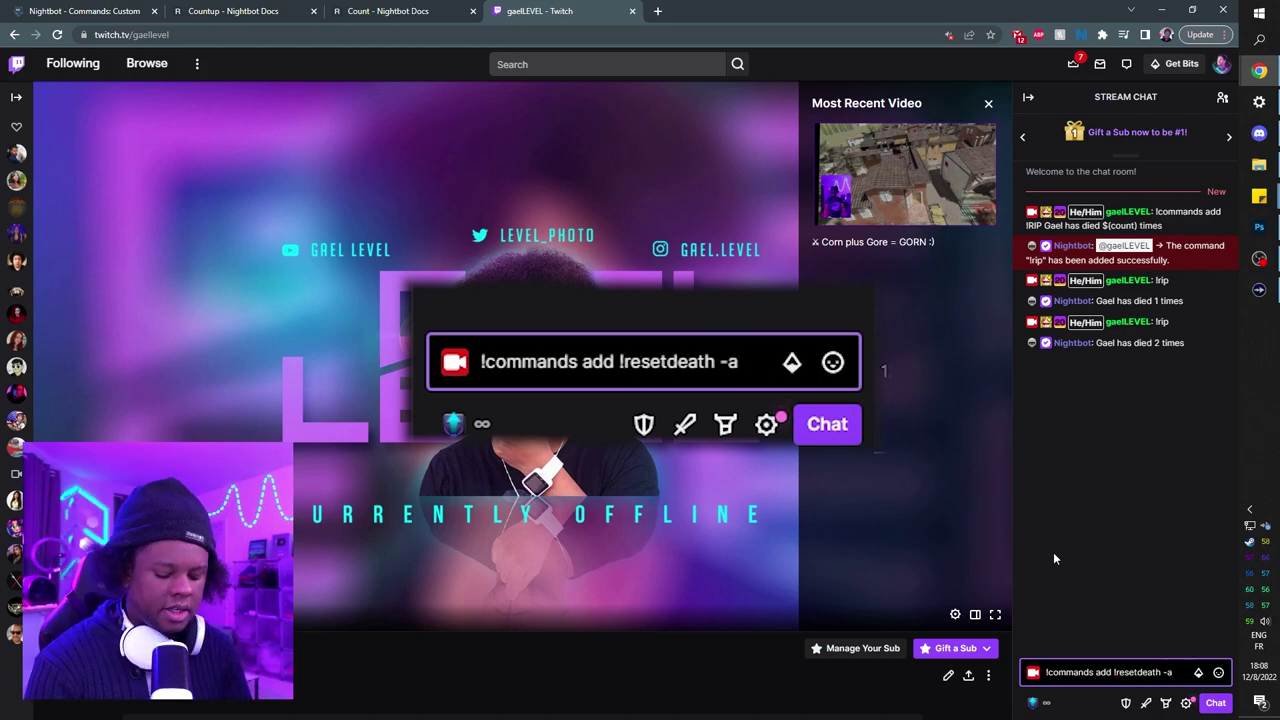
{"action": "type", "text": "=!"}
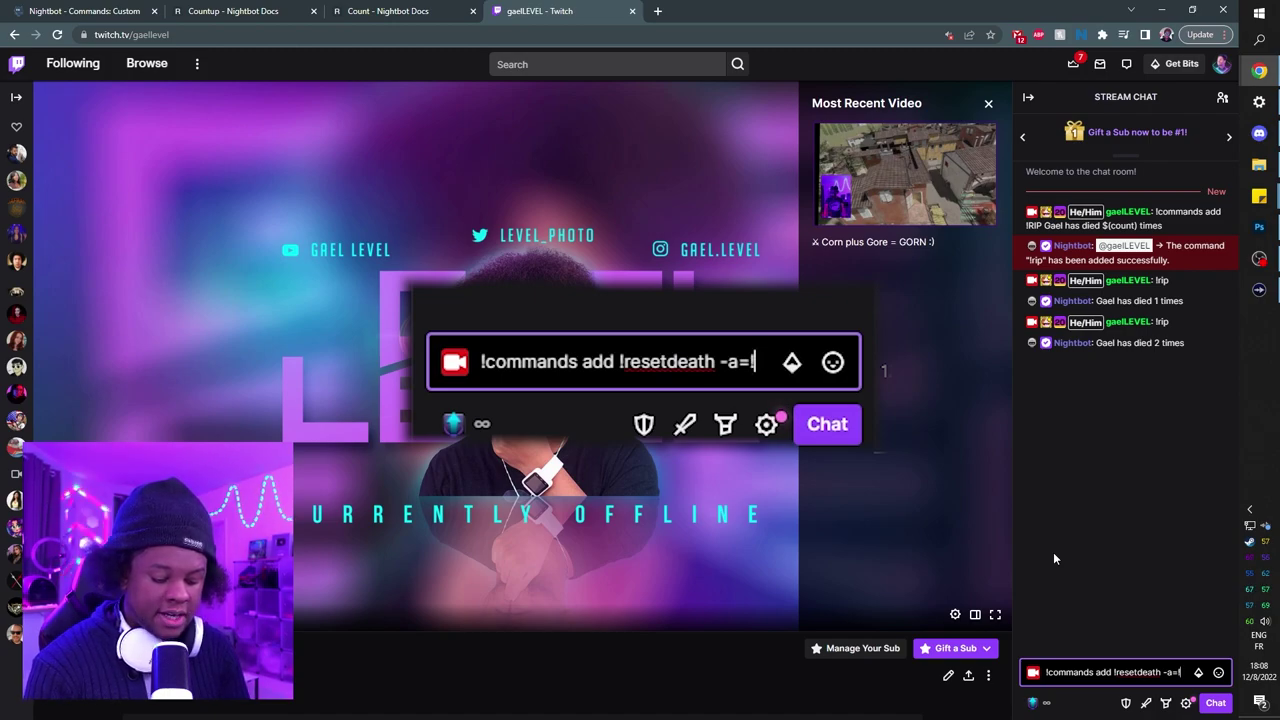
{"action": "type", "text": "commands edit"}
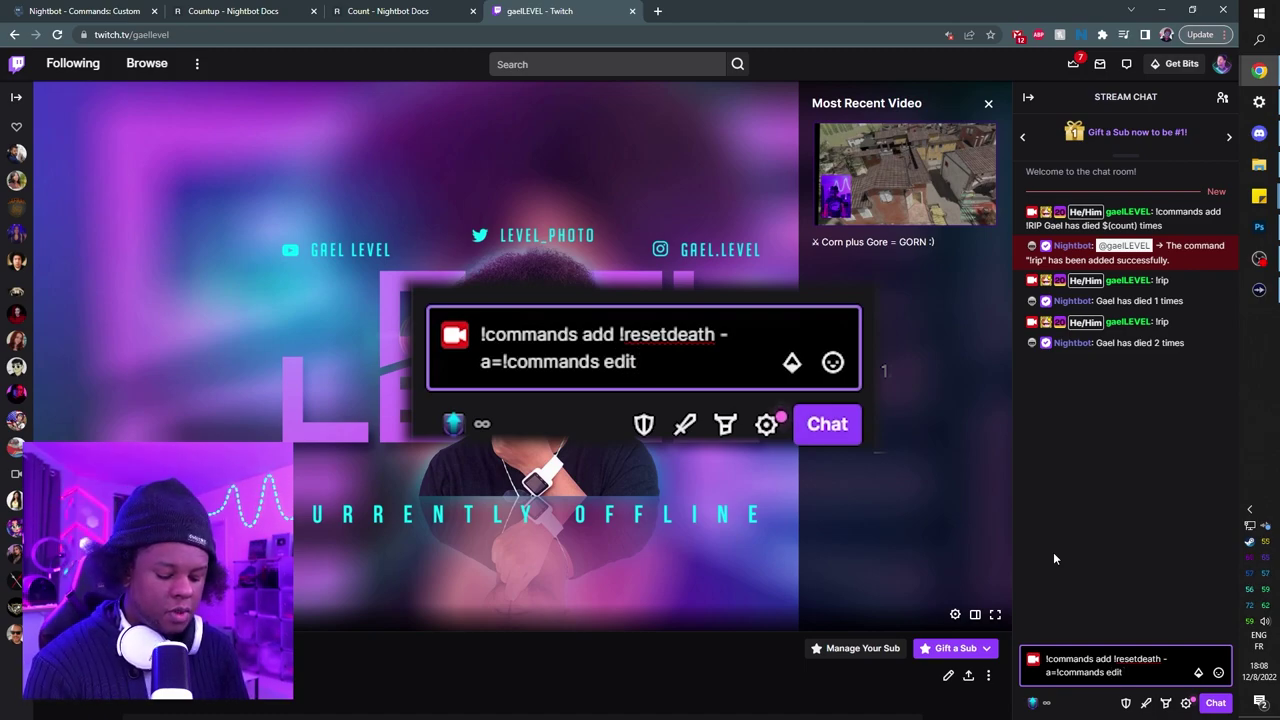
{"action": "type", "text": " !rip"}
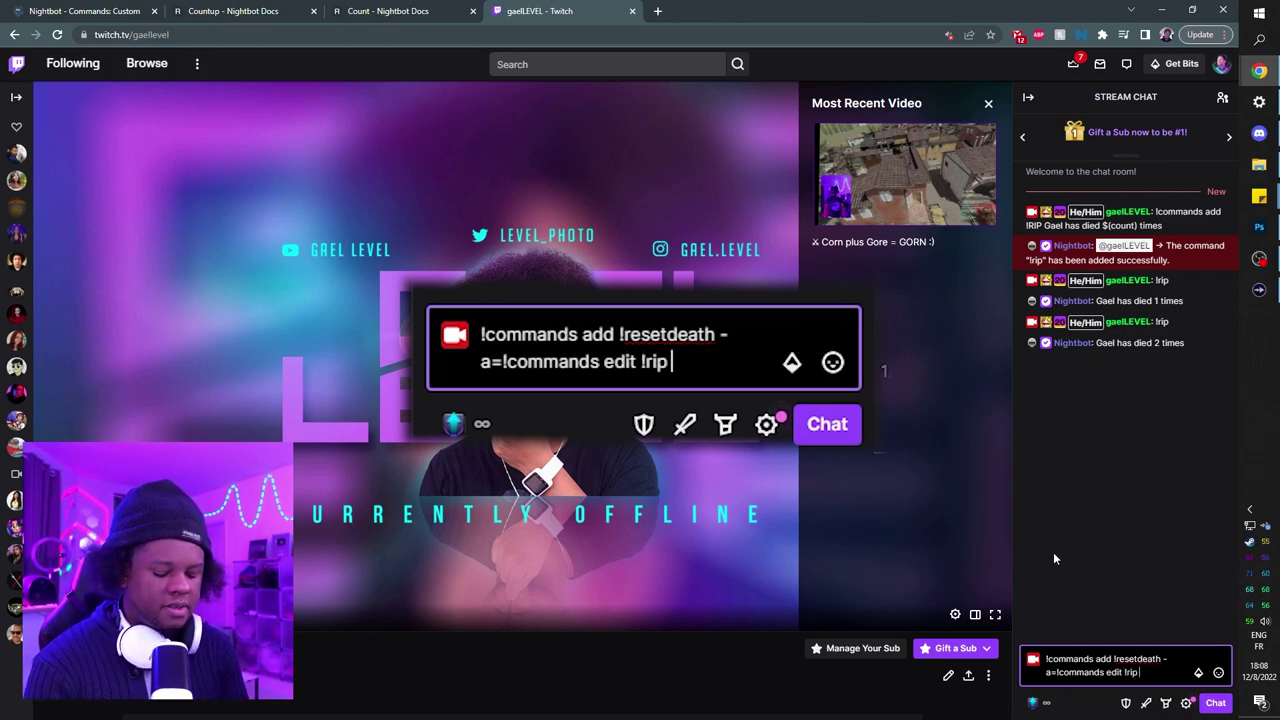
{"action": "type", "text": " \\-"}
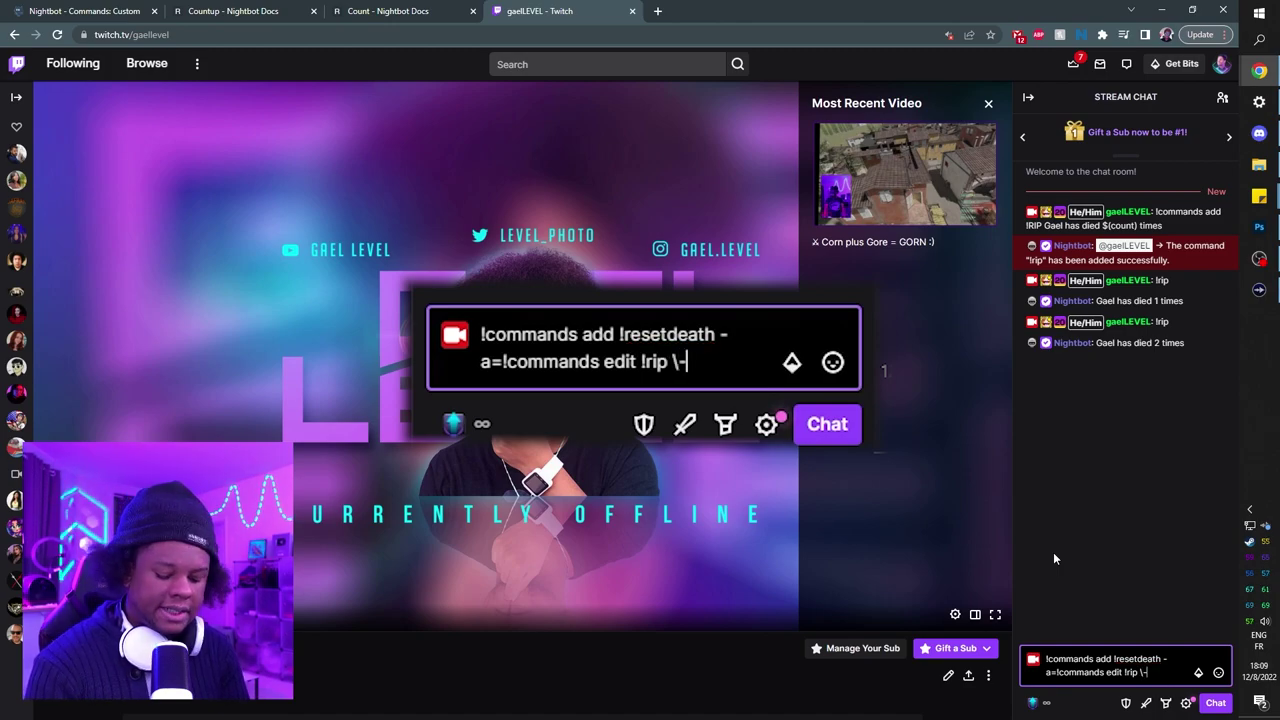
{"action": "type", "text": "c=-1"}
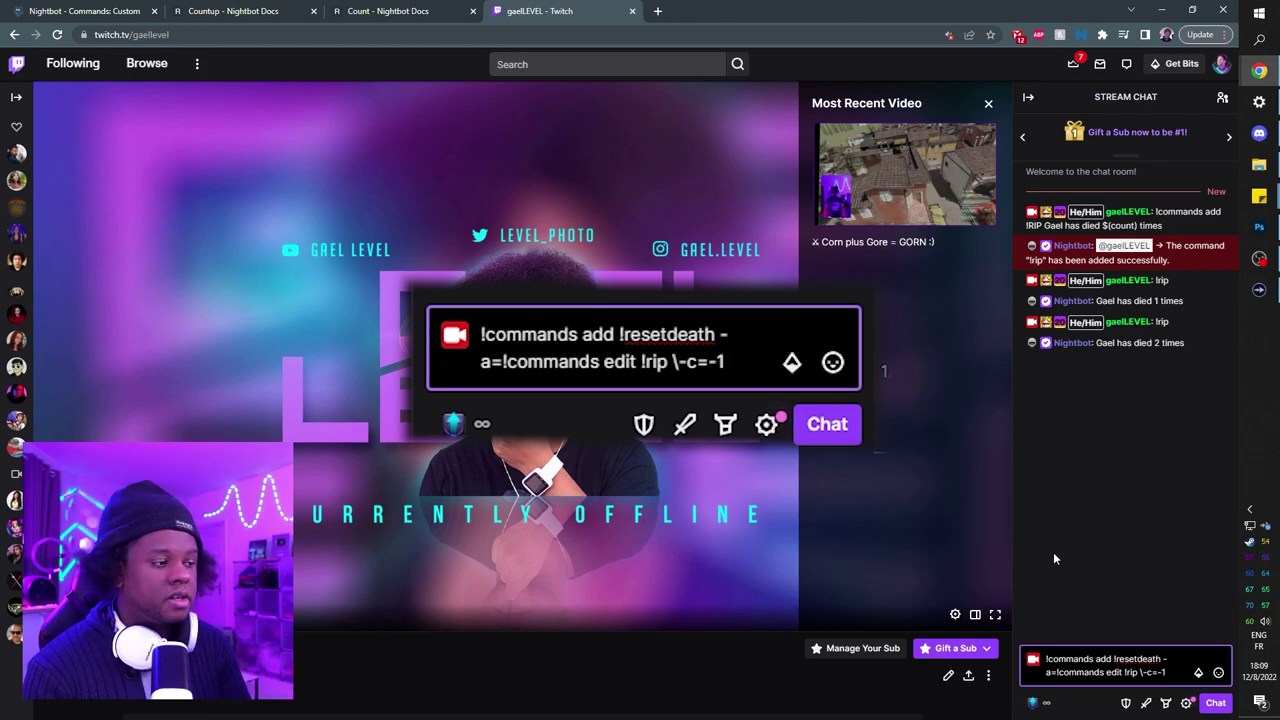
{"action": "key", "text": "Return"}
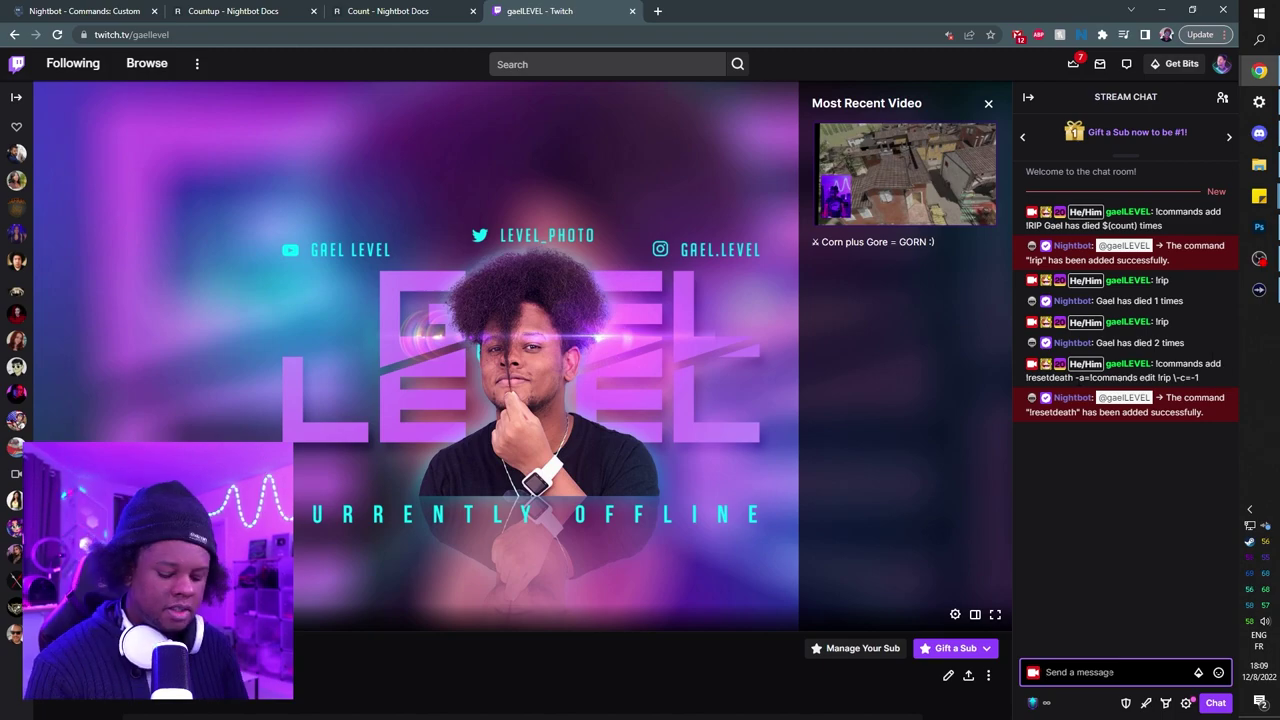
- Run !resetdeath, confirm !rip reports 0 deaths, and go back to Nightbot's custom commands page
{"action": "type", "text": "!resetdeath"}
{"action": "key", "text": "Return"}
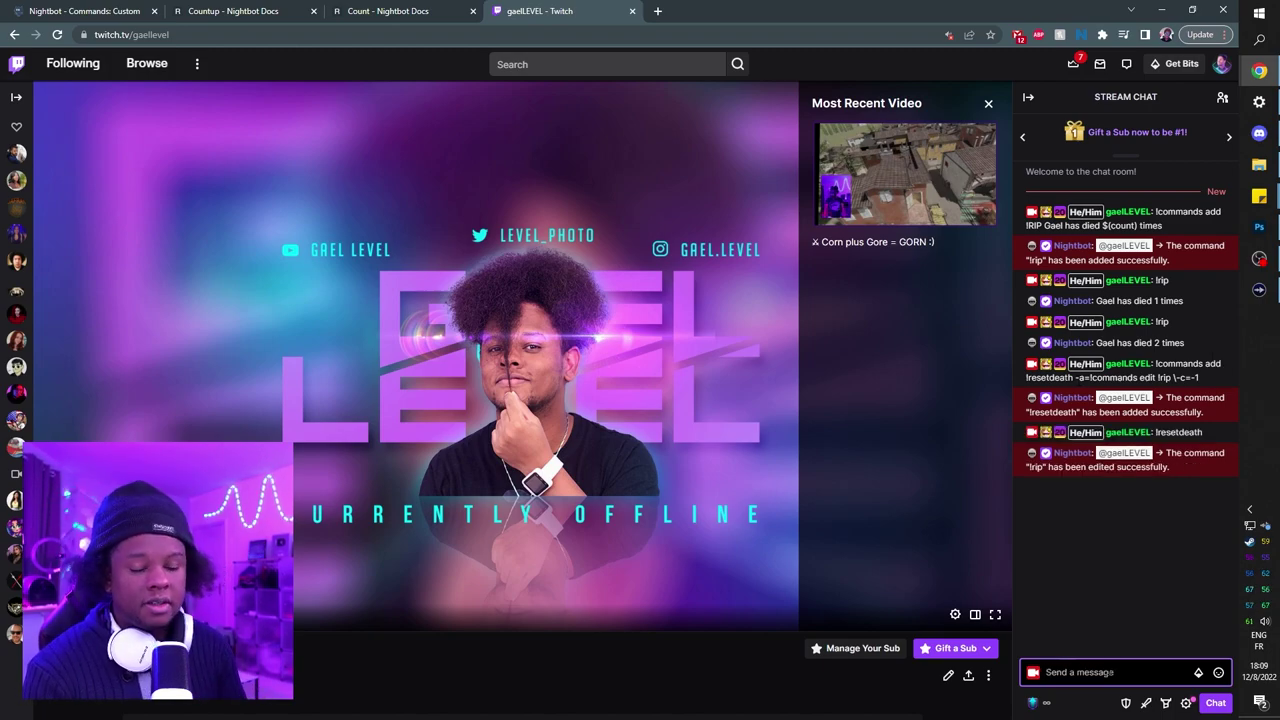
{"action": "type", "text": "!"}
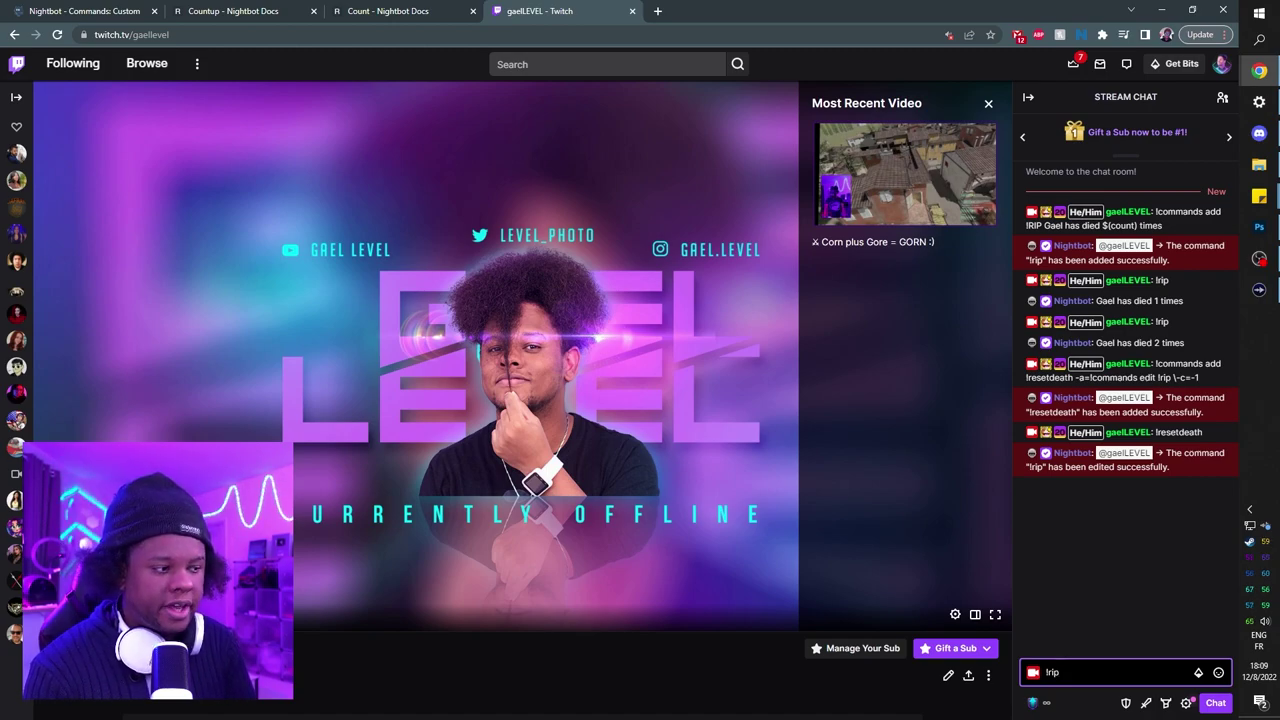
{"action": "type", "text": "rip"}
{"action": "key", "text": "Return"}
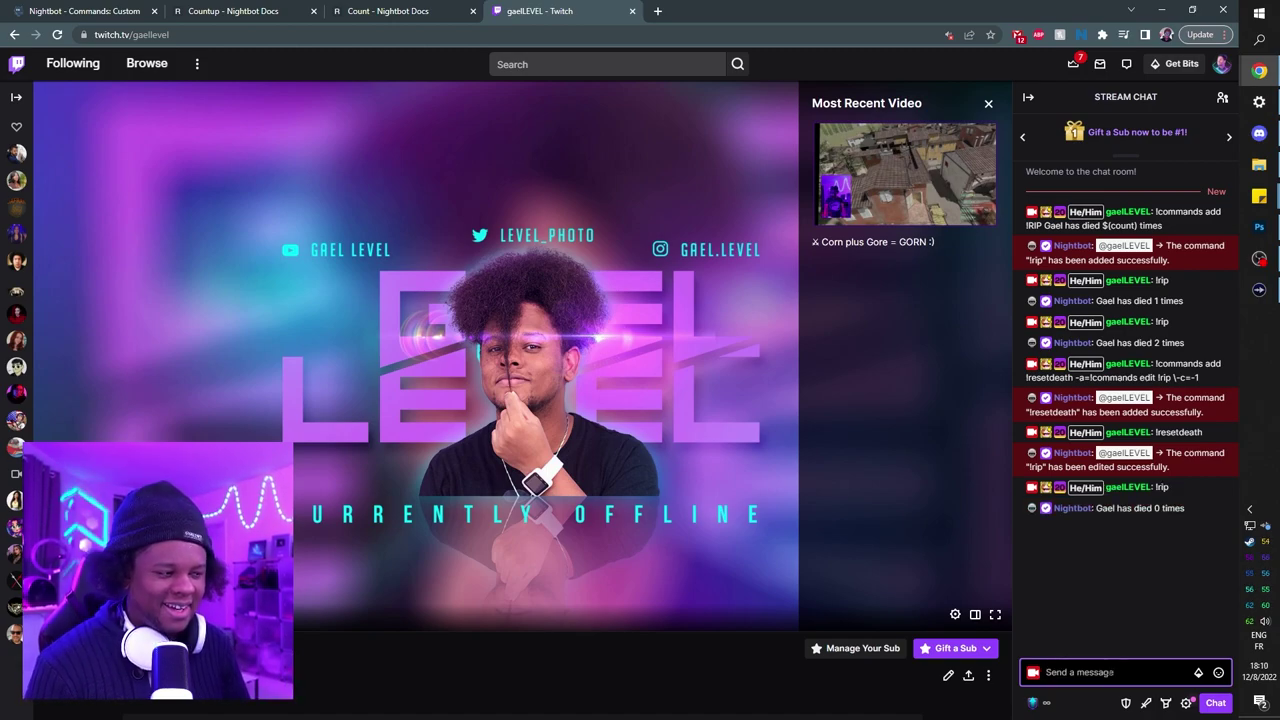
{"action": "left_click", "coordinate": [71, 12]}
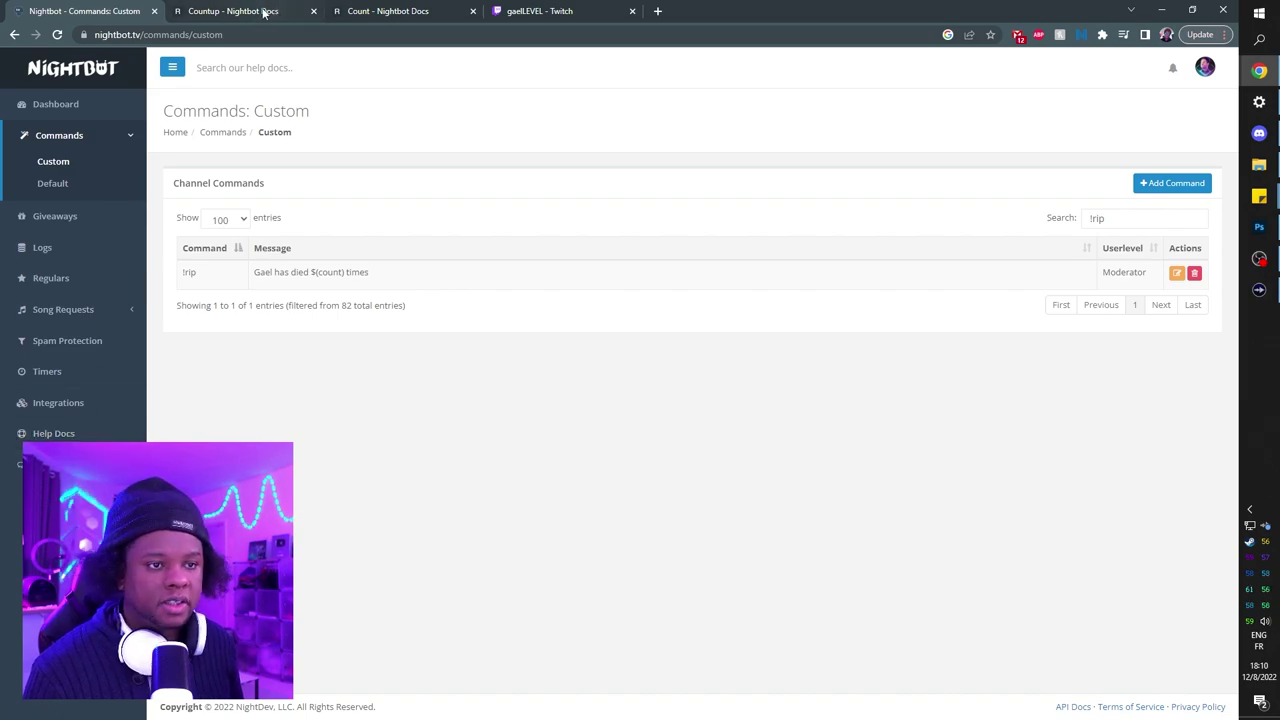
- Go from the Countup doc back to the Nightbot Docs index and find the Custom Variables list
{"action": "left_click", "coordinate": [263, 11]}
{"action": "left_click", "coordinate": [13, 38]}
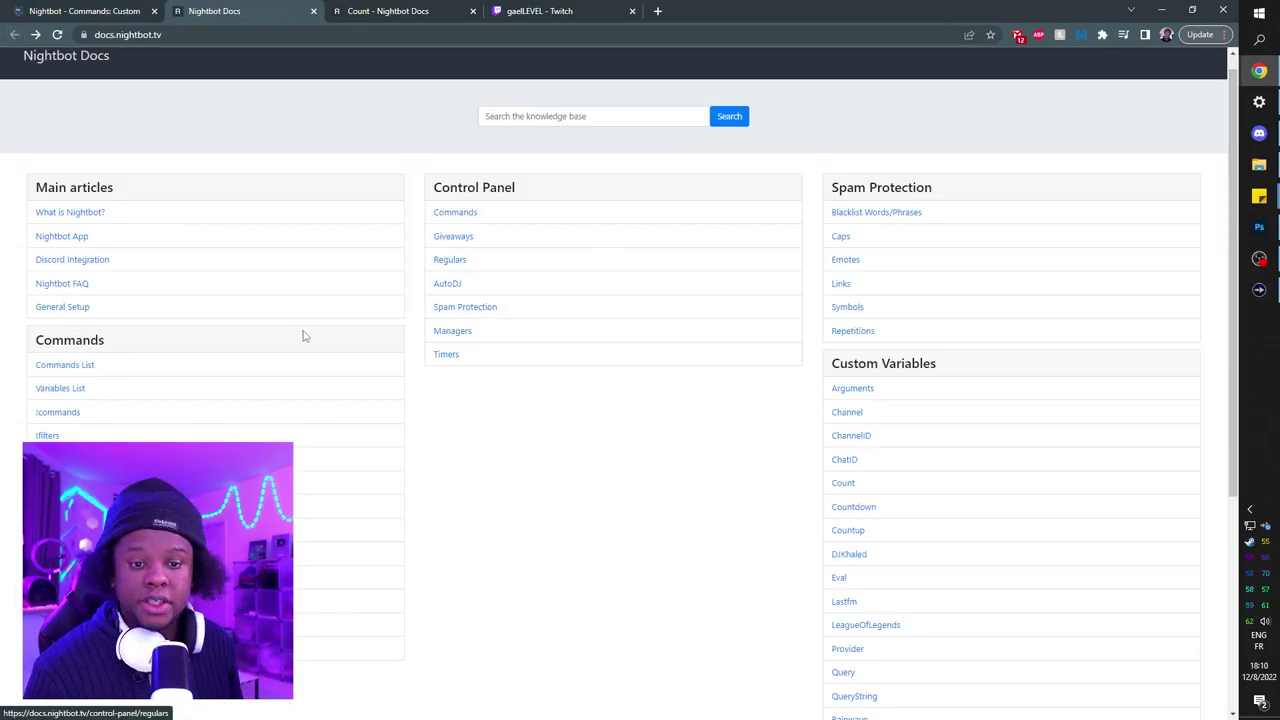
{"action": "scroll", "coordinate": [486, 343], "scroll_direction": "down", "scroll_amount": 2}
{"action": "scroll", "coordinate": [479, 356], "scroll_direction": "up", "scroll_amount": 1}
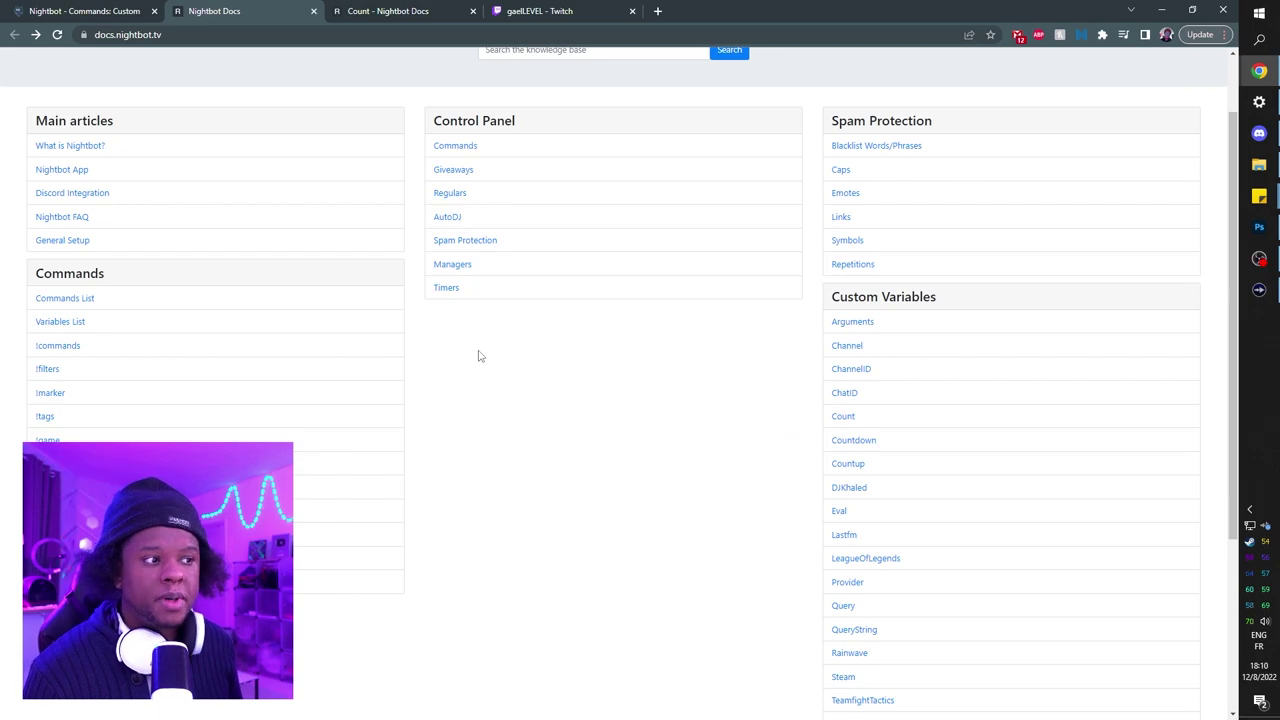
{"action": "scroll", "coordinate": [479, 356], "scroll_direction": "up", "scroll_amount": 1}
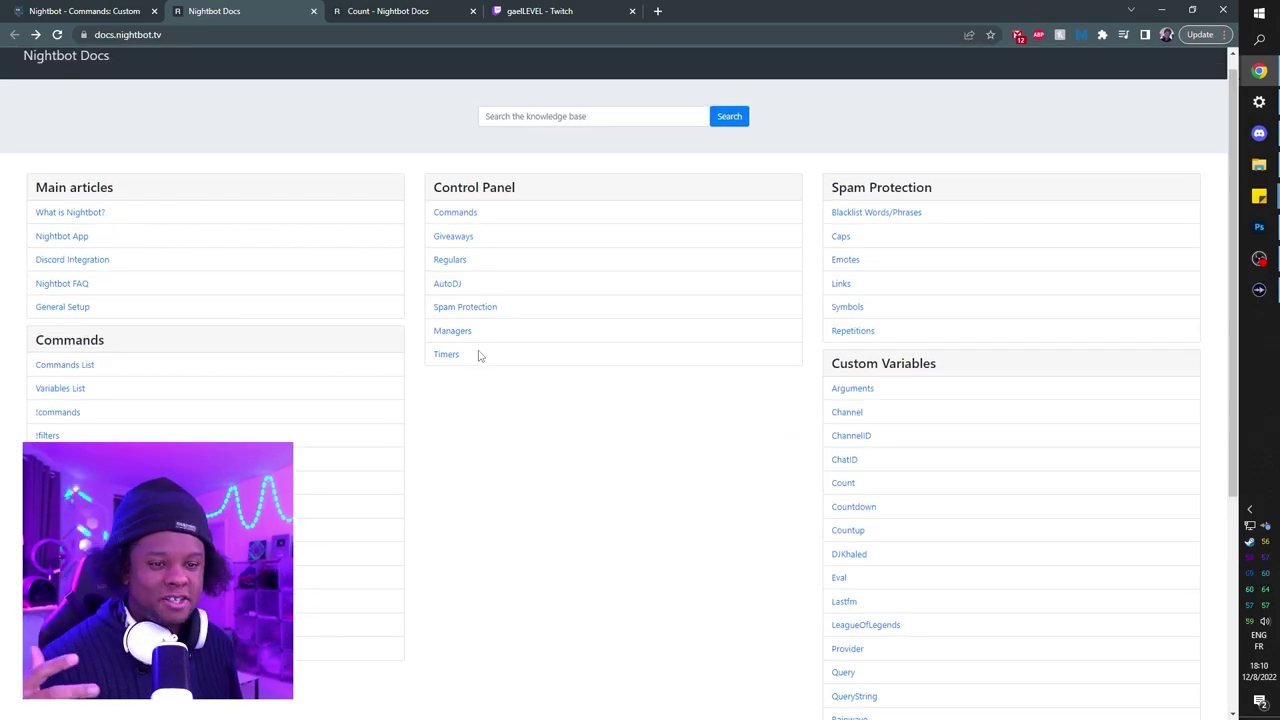
{"action": "scroll", "coordinate": [479, 356], "scroll_direction": "down", "scroll_amount": 4}
{"action": "scroll", "coordinate": [927, 537], "scroll_direction": "up", "scroll_amount": 1}
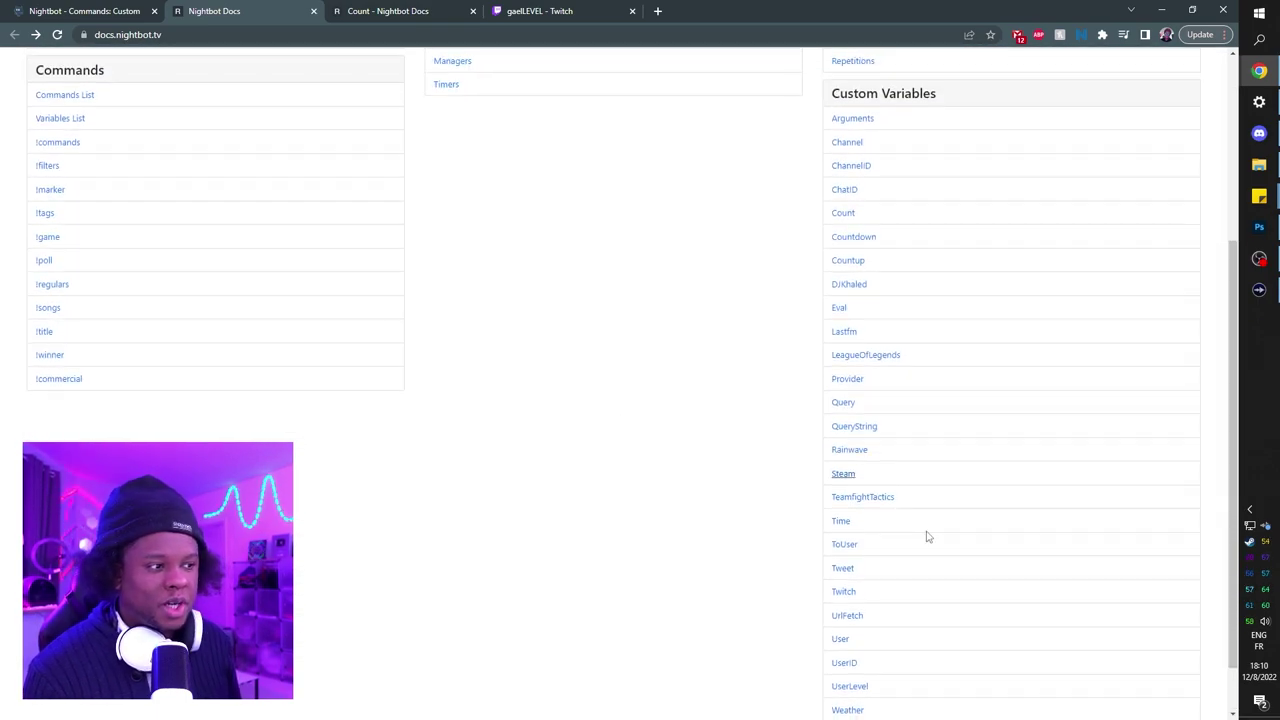
{"action": "scroll", "coordinate": [927, 537], "scroll_direction": "down", "scroll_amount": 1}
{"action": "scroll", "coordinate": [849, 614], "scroll_direction": "up", "scroll_amount": 3}
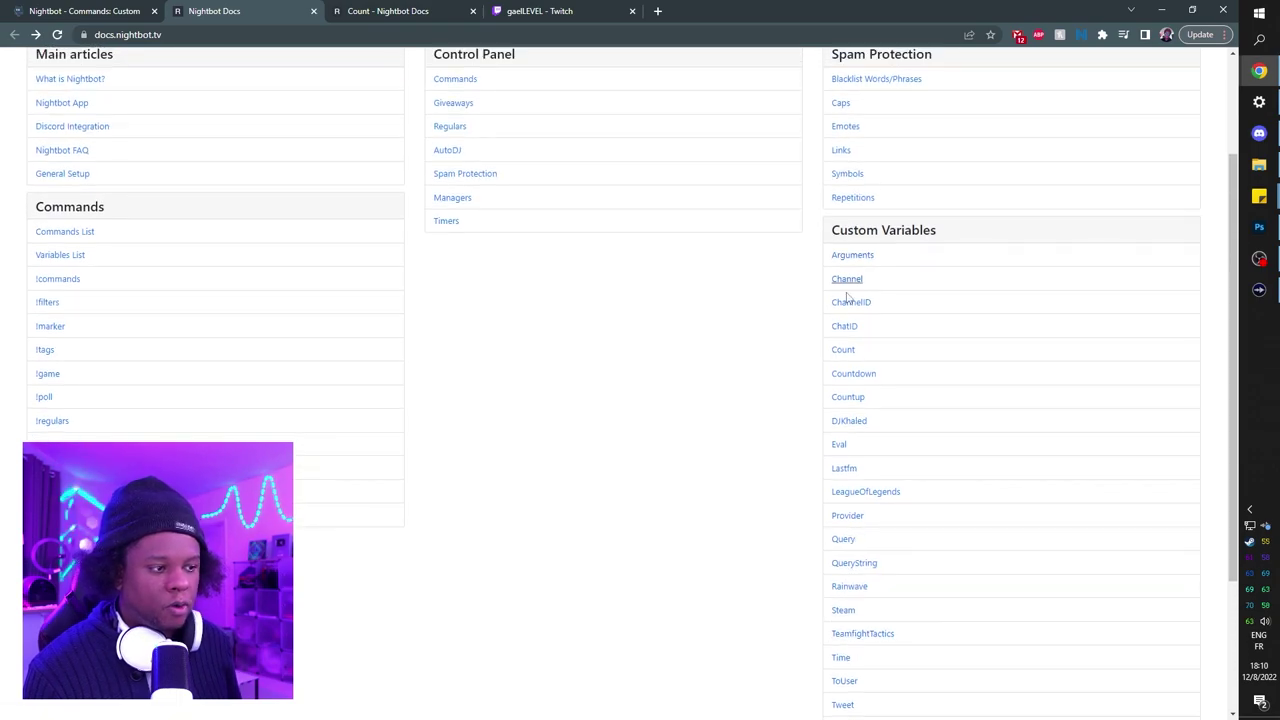
{"action": "scroll", "coordinate": [846, 486], "scroll_direction": "down", "scroll_amount": 1}
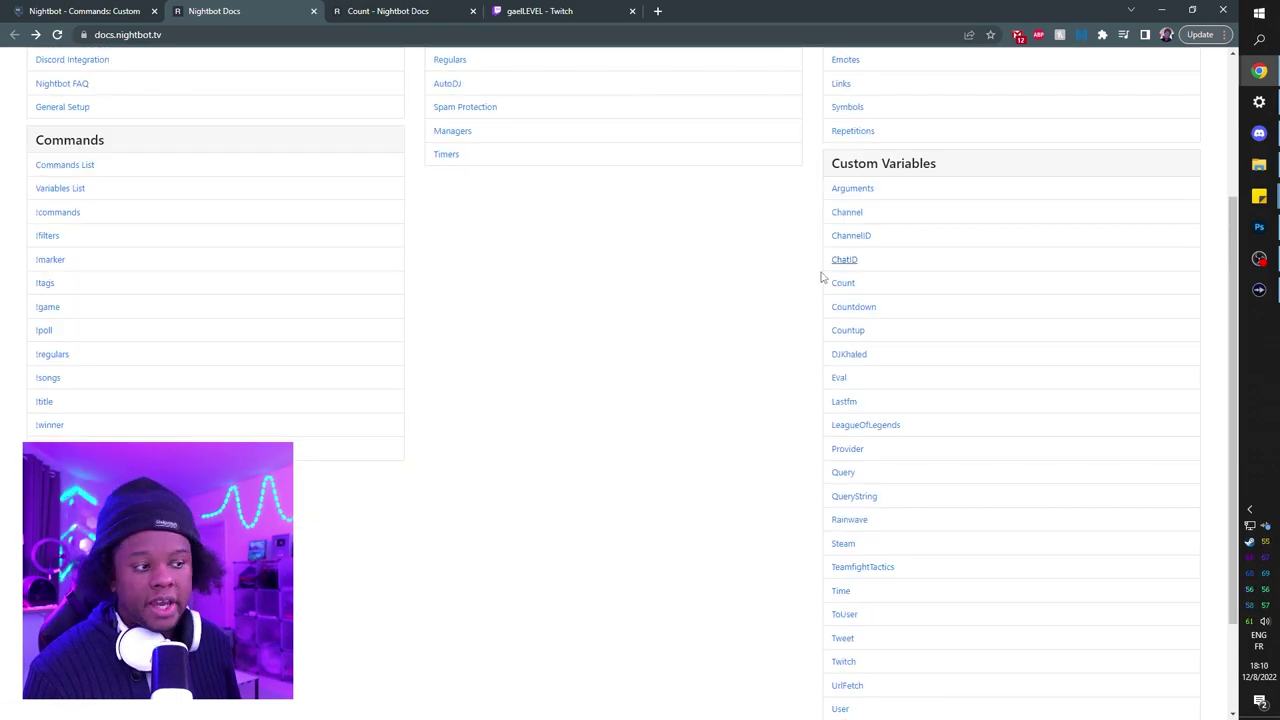
{"action": "left_click", "coordinate": [840, 283]}
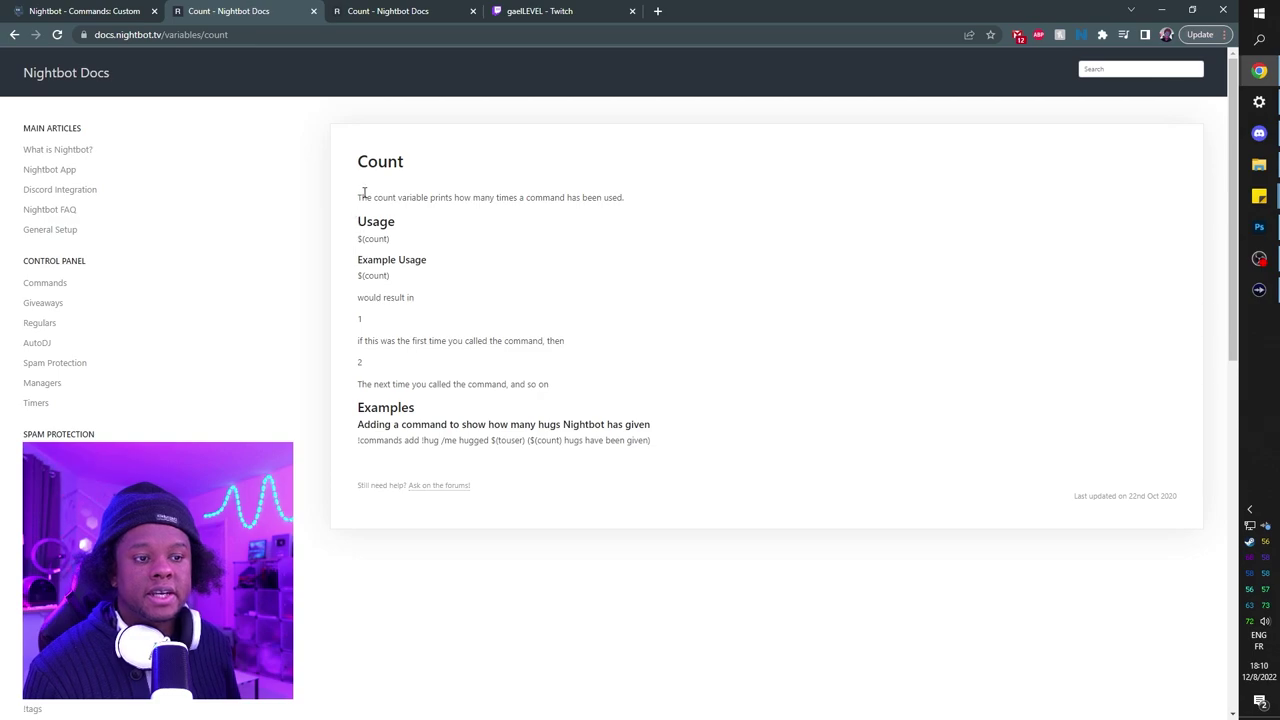
{"action": "left_click_drag", "start_coordinate": [361, 197], "coordinate": [651, 209]}
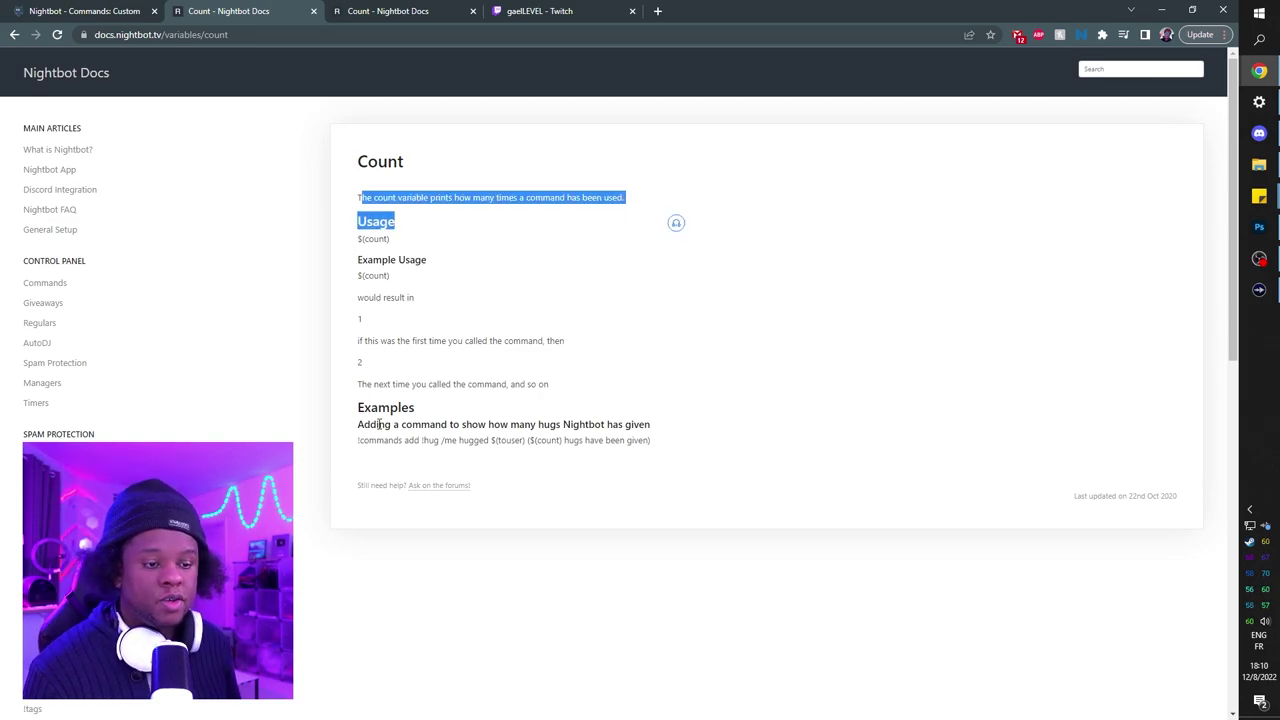
{"action": "left_click_drag", "start_coordinate": [392, 441], "coordinate": [634, 455]}
{"action": "scroll", "coordinate": [271, 343], "scroll_direction": "down", "scroll_amount": 8}
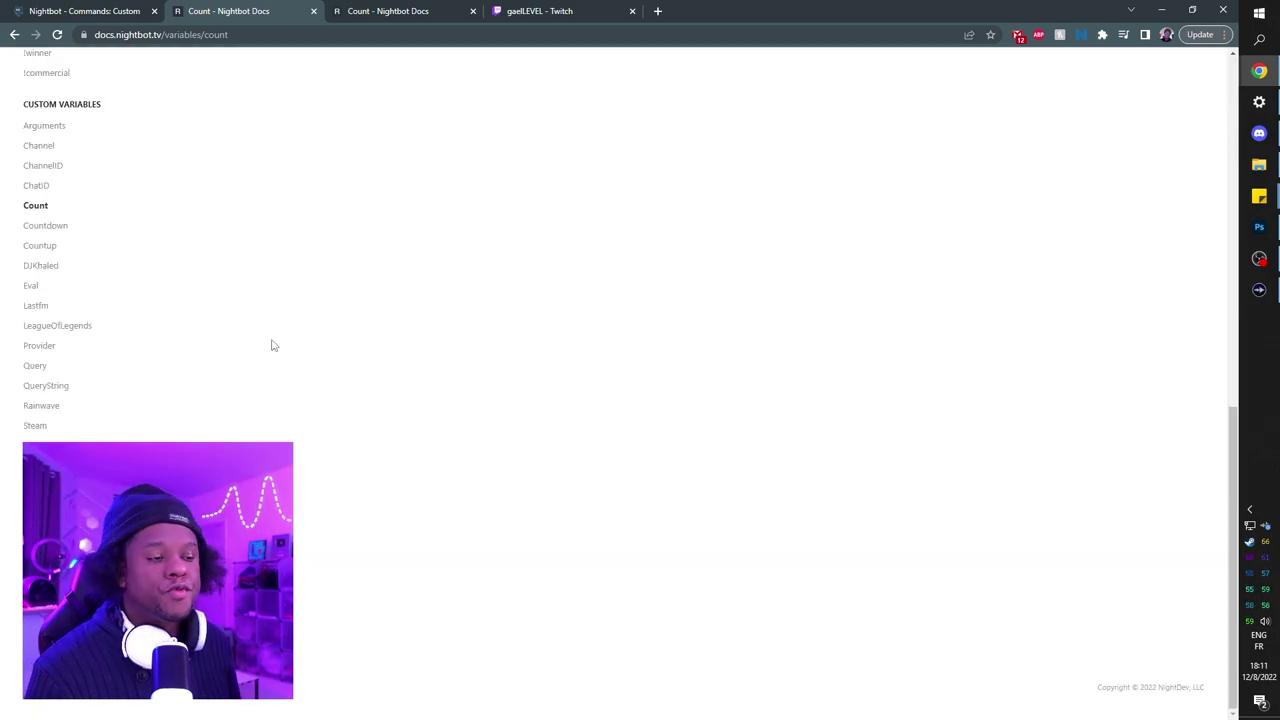
{"action": "scroll", "coordinate": [271, 345], "scroll_direction": "up", "scroll_amount": 3}
{"action": "scroll", "coordinate": [271, 345], "scroll_direction": "up", "scroll_amount": 5}
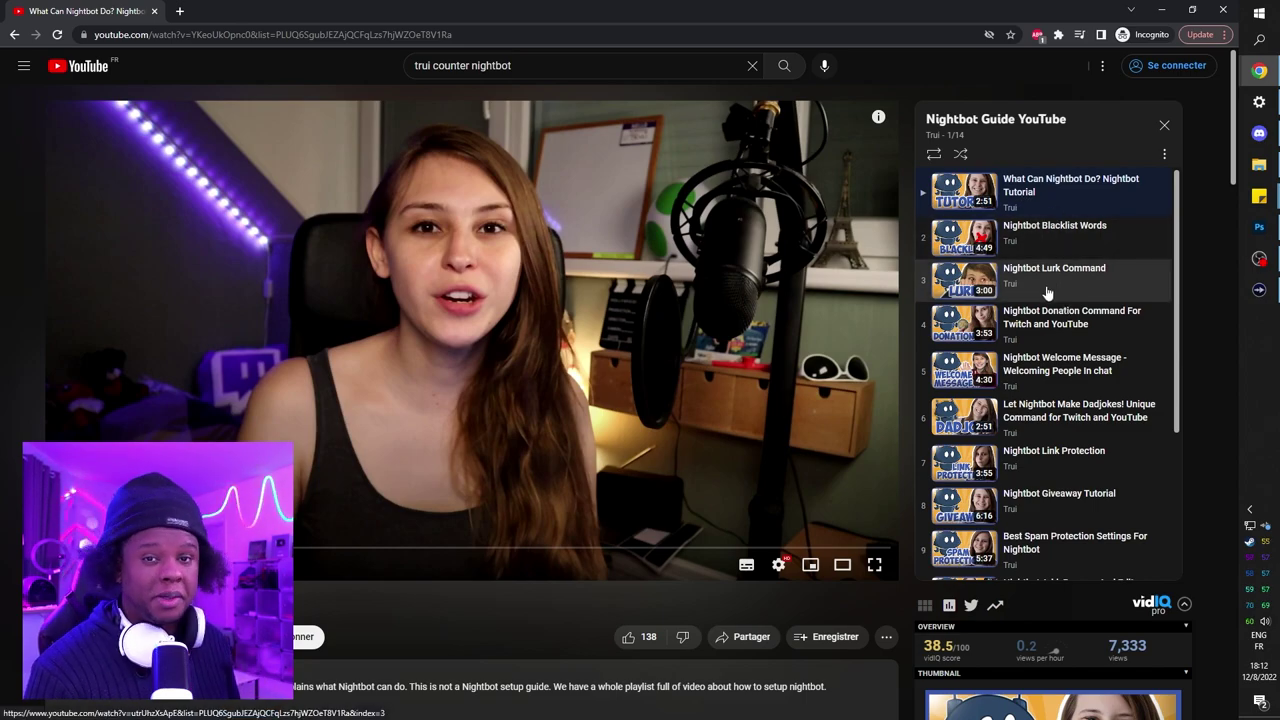
- Scroll down the 14-video Nightbot Guide playlist panel to see its later videos
{"action": "scroll", "coordinate": [1094, 303], "scroll_direction": "down", "scroll_amount": 4}
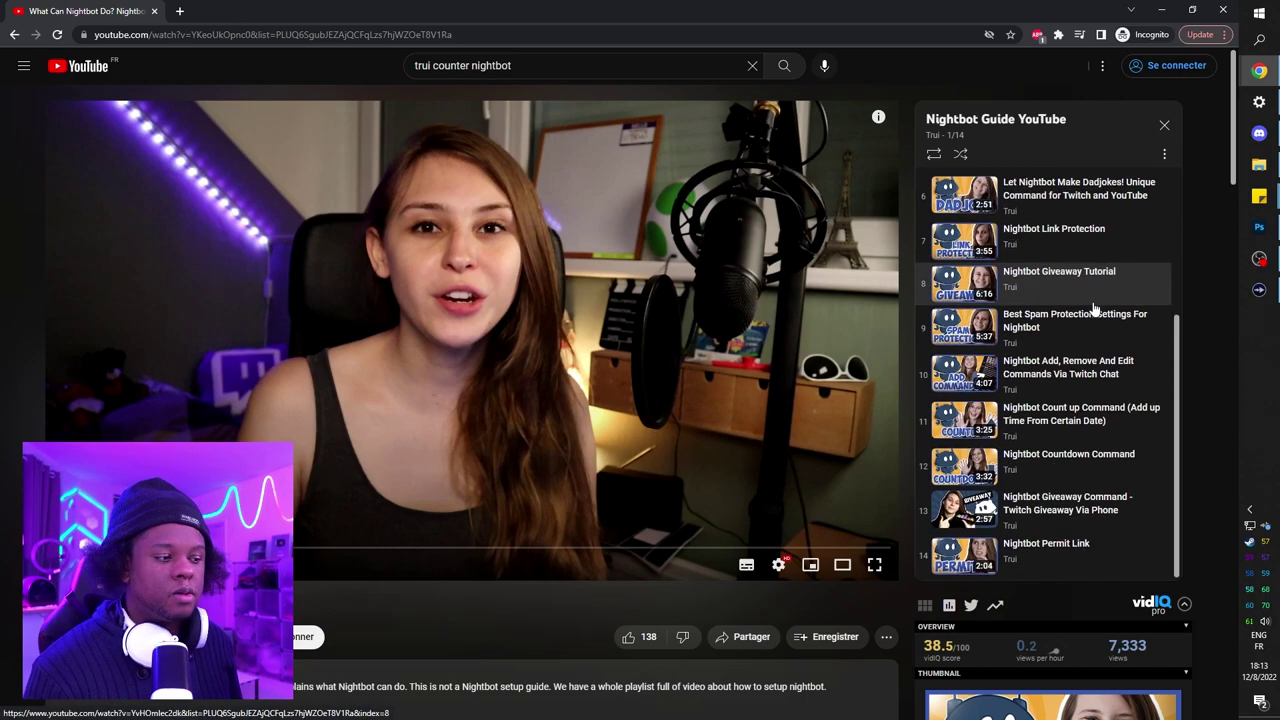